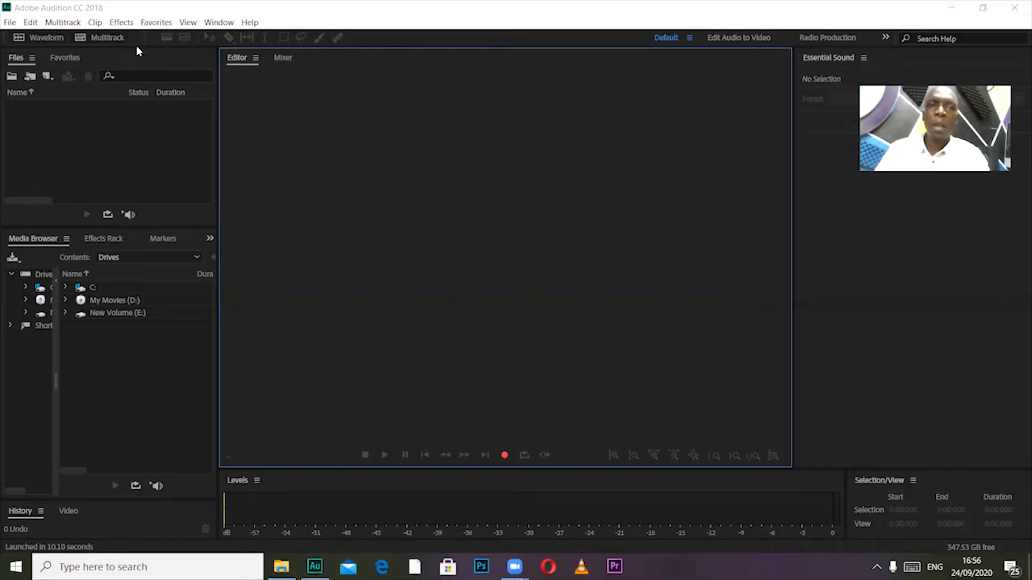
- Create a new multitrack session named Trial, keeping the default folder, sample rate, bit depth and master settings
click(115, 36)
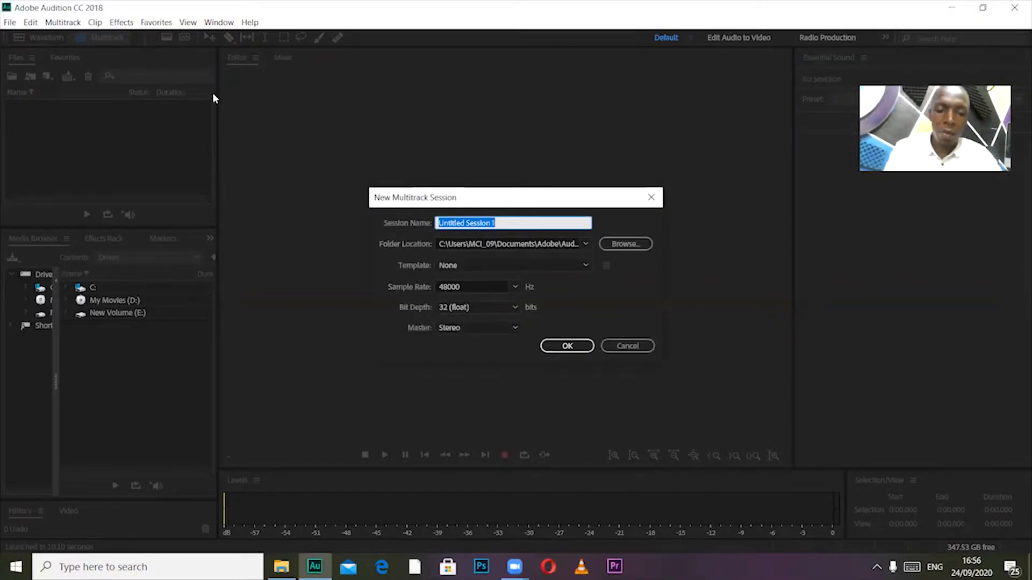
text(Trial)
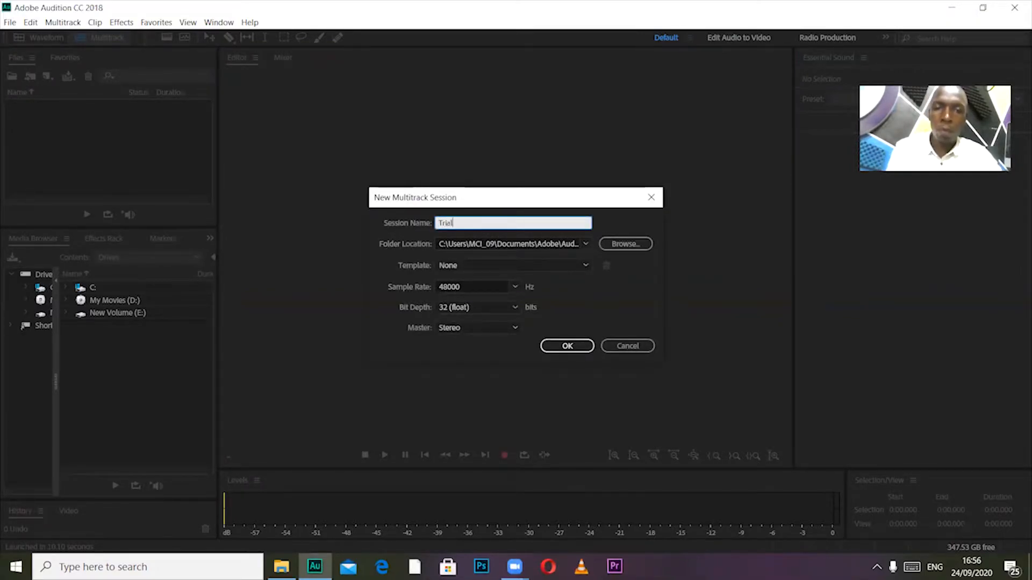
click(565, 344)
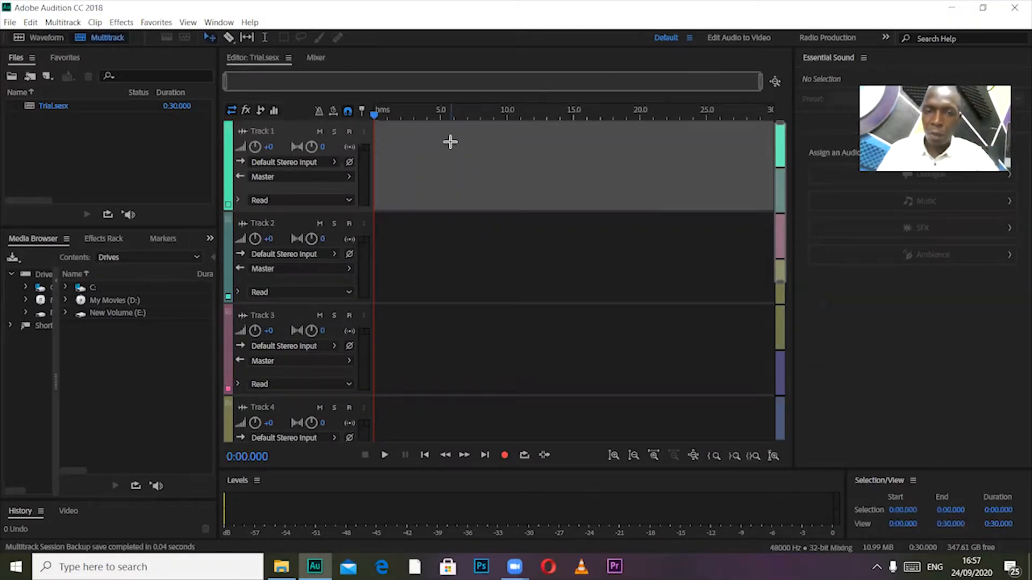
- Rename the first track as Narration and the second track as Interview
click(268, 130)
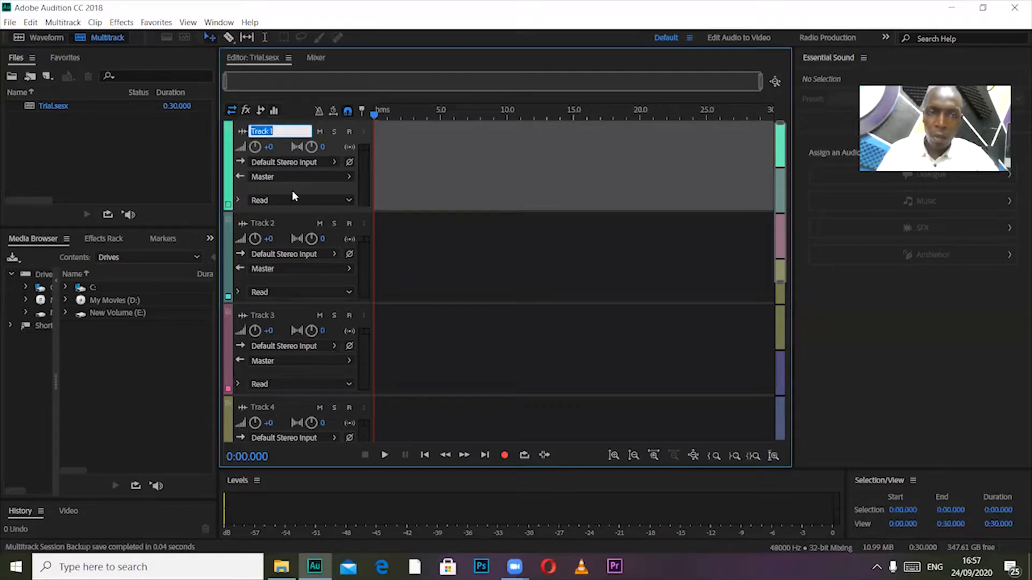
click(267, 223)
click(275, 316)
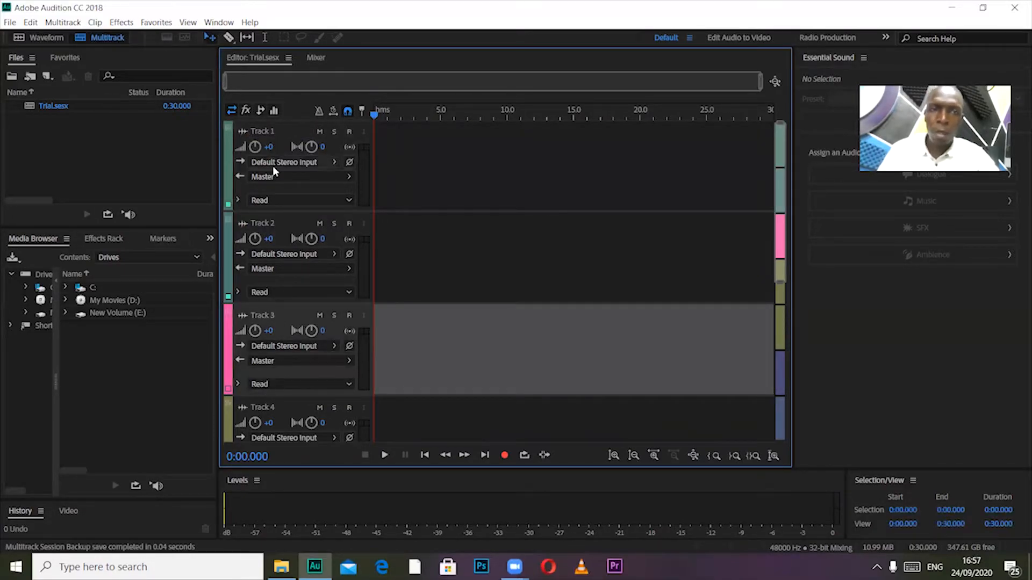
click(276, 131)
click(276, 131)
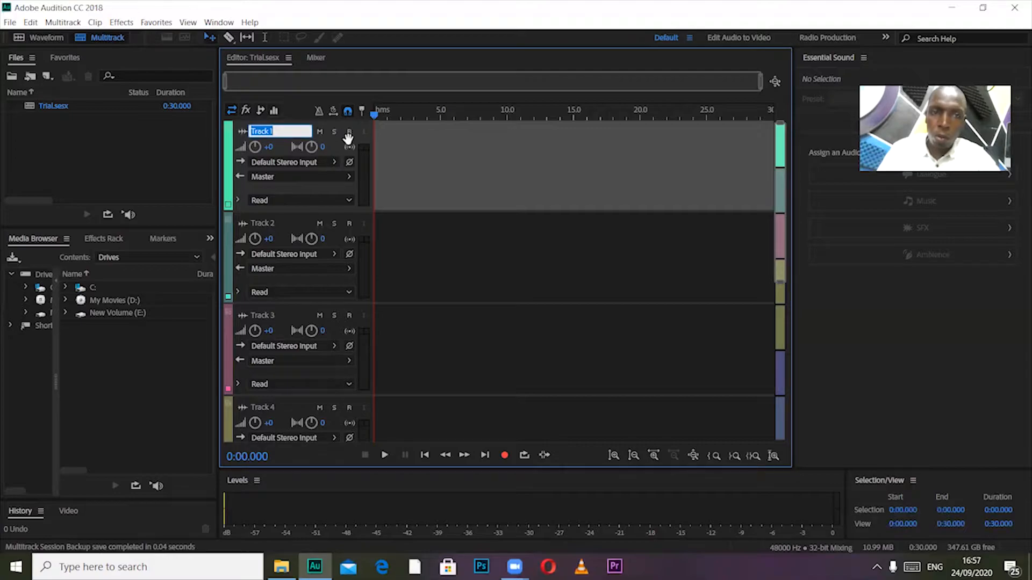
text(Narration)
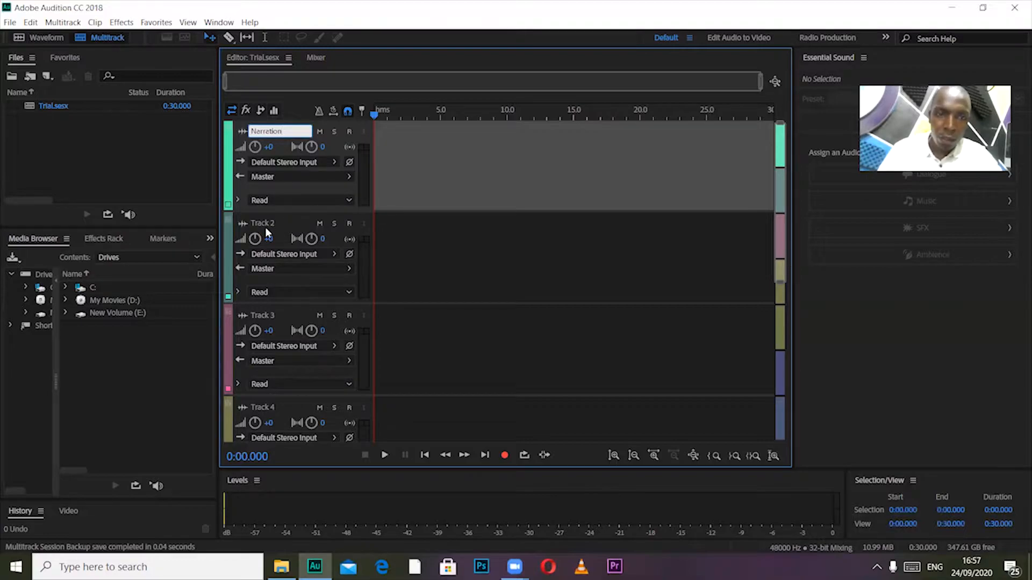
key(Tab)
text(Interview)
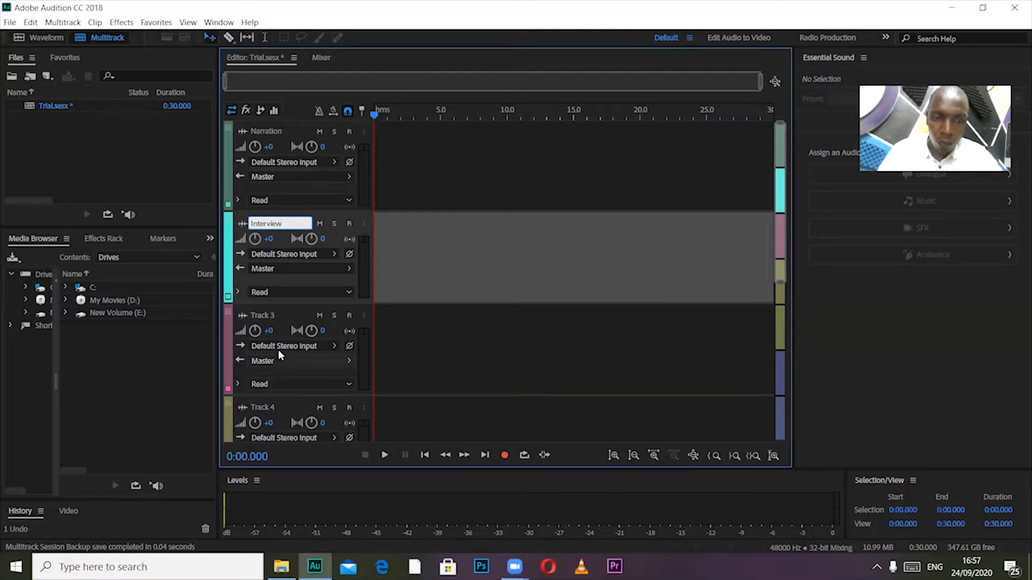
- Rename the third track as background
click(279, 315)
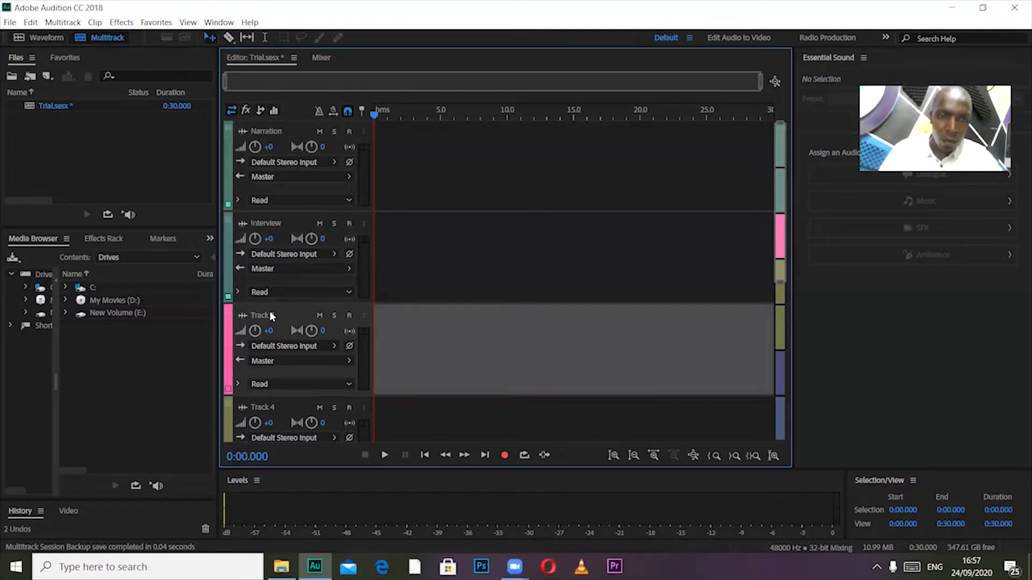
double_click(257, 316)
text(background)
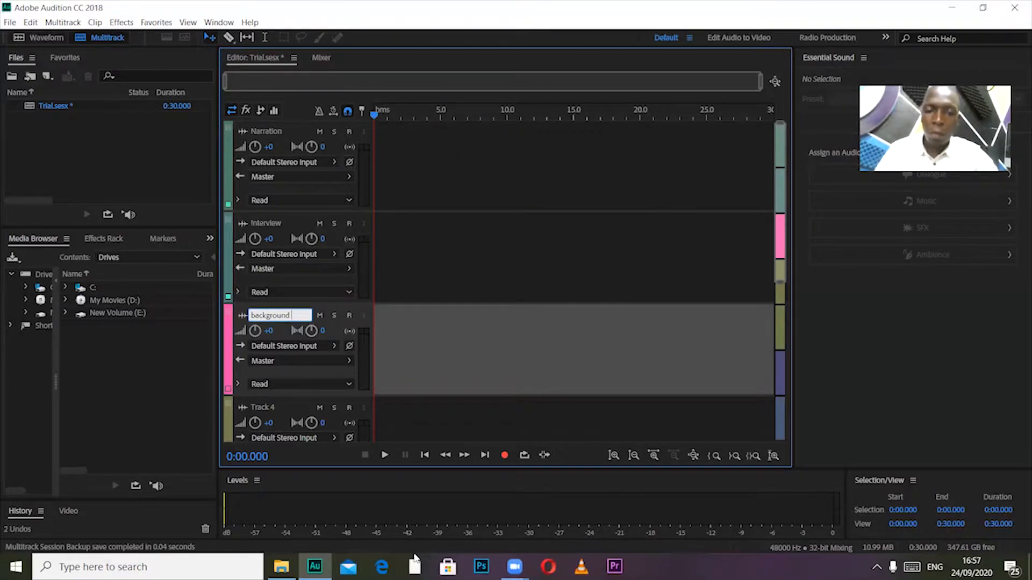
- Import all eight audio files from the Sample Mini Feature folder into the project's file list
click(281, 567)
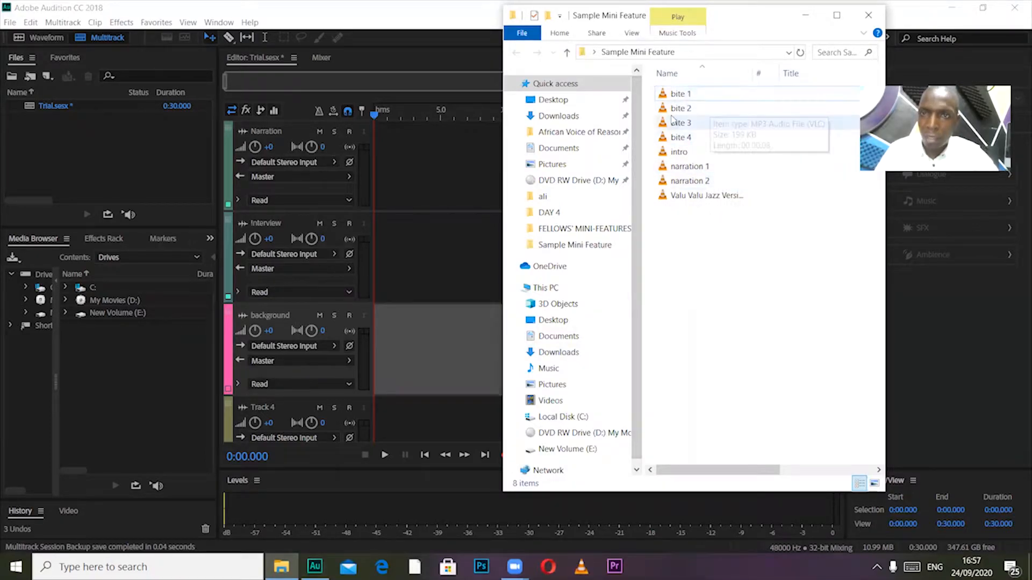
drag(651, 88, 708, 227)
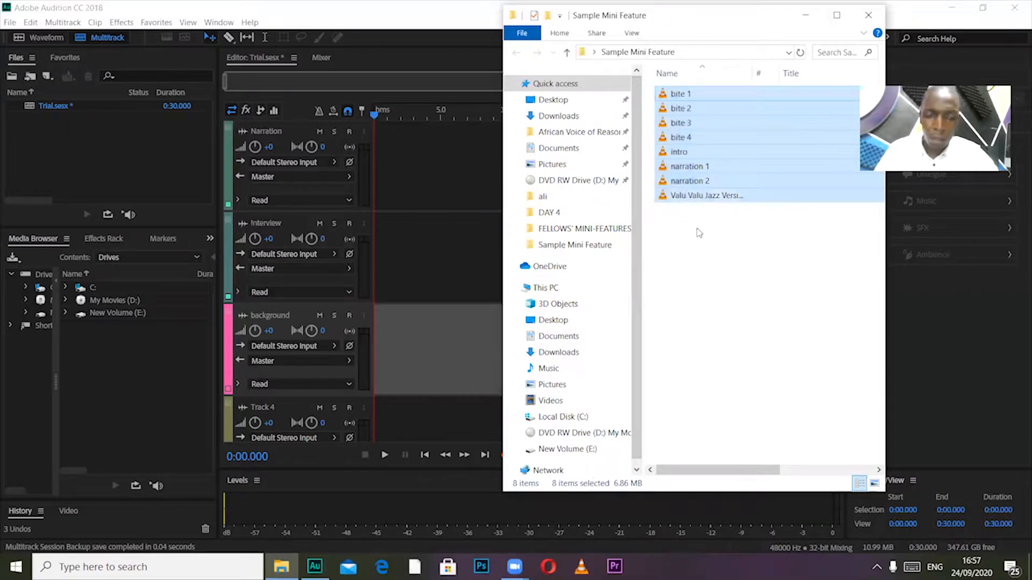
ctrl+click(697, 185)
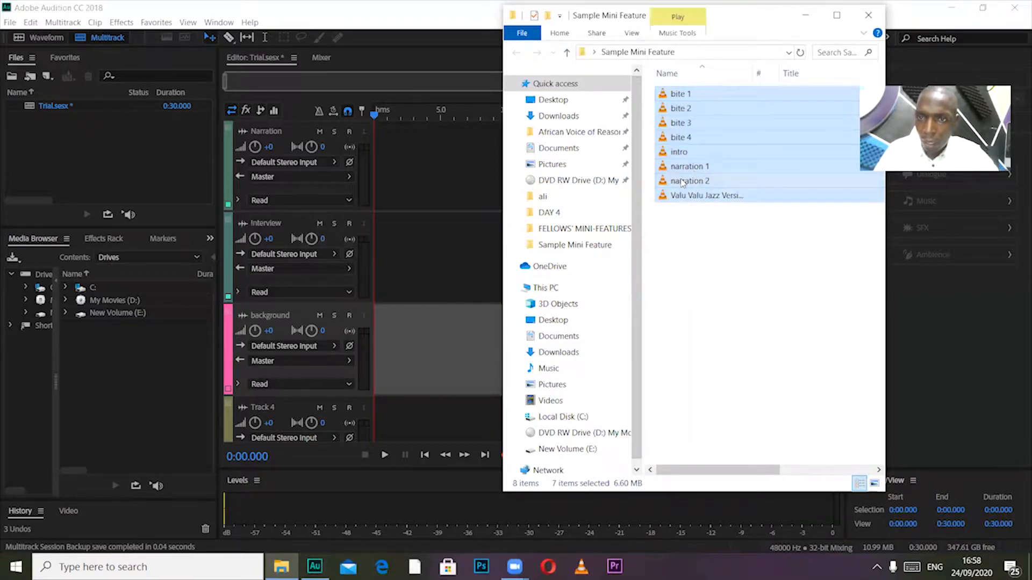
ctrl+click(683, 184)
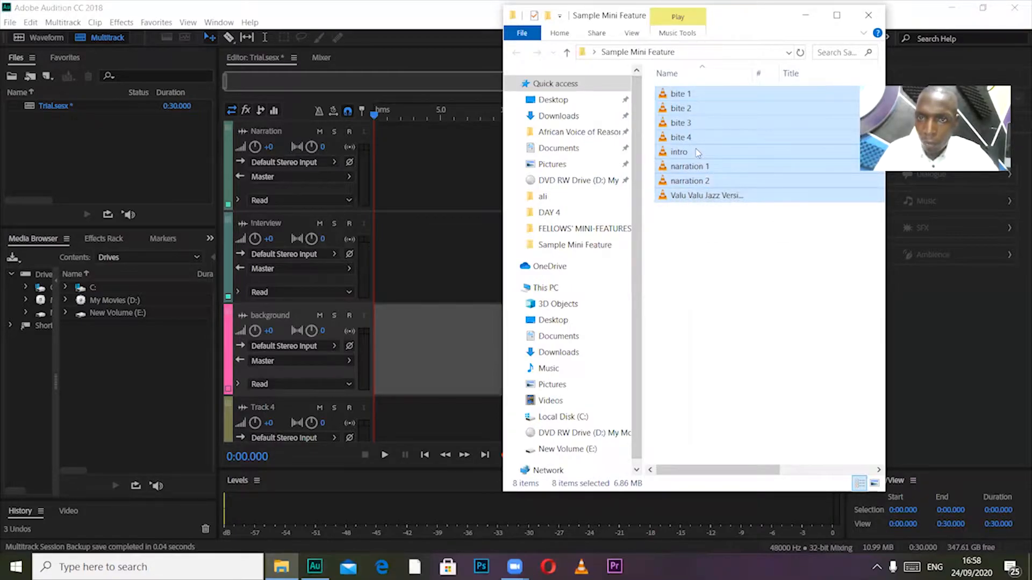
drag(106, 130, 96, 163)
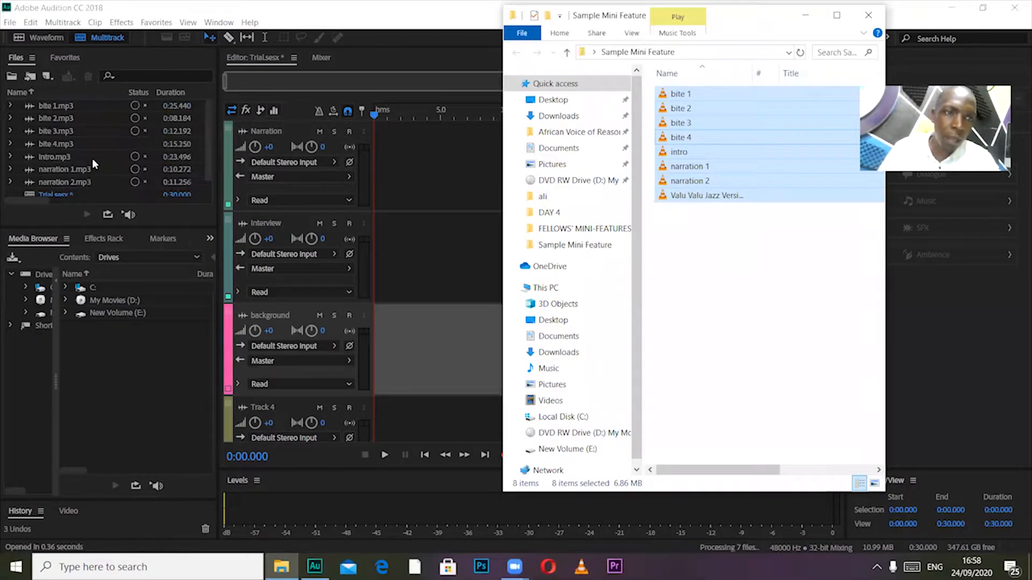
click(805, 15)
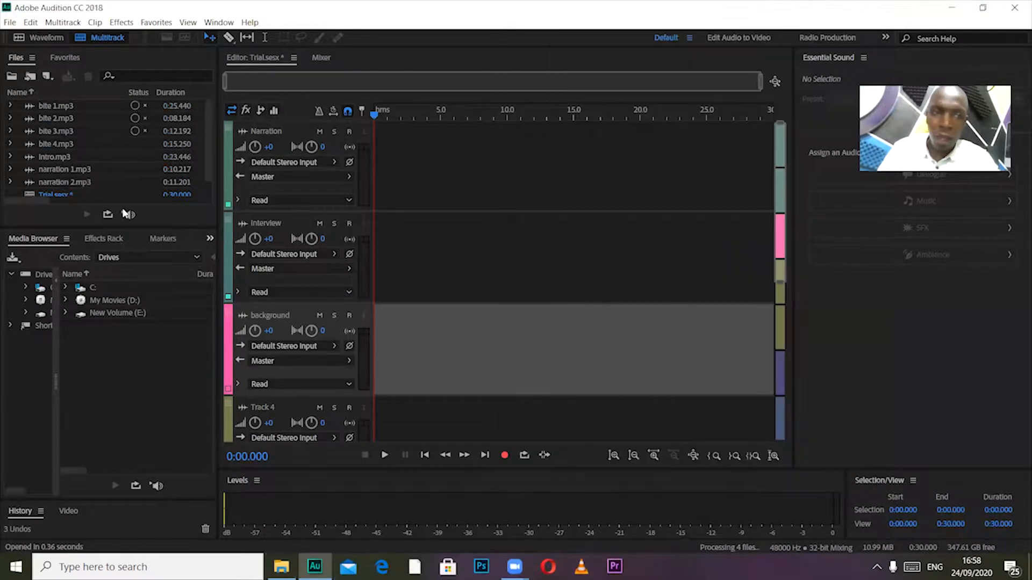
- Place narration 1.mp3 at the start of the Narration track and play its opening seconds
click(52, 107)
drag(82, 168, 365, 172)
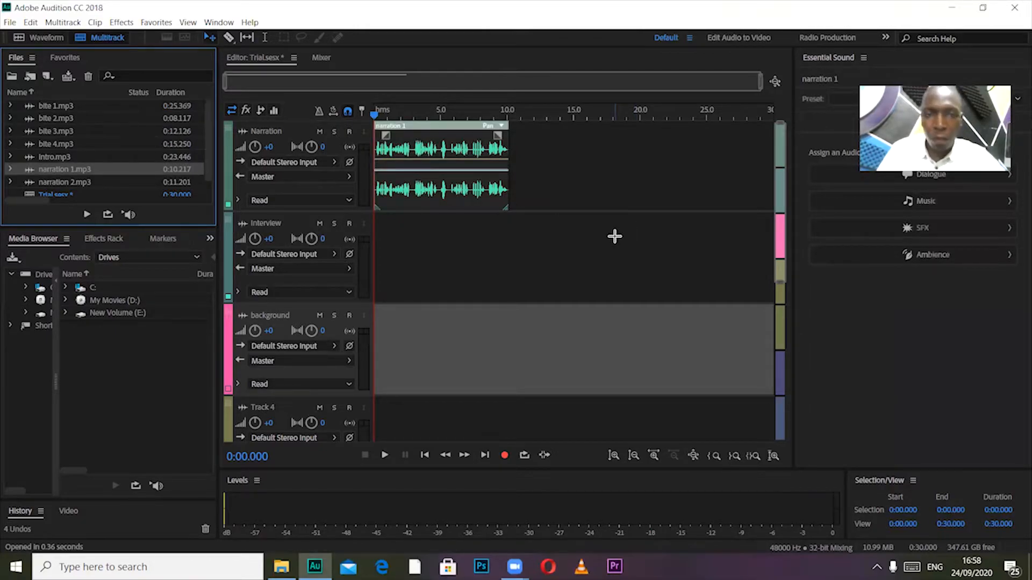
key(space)
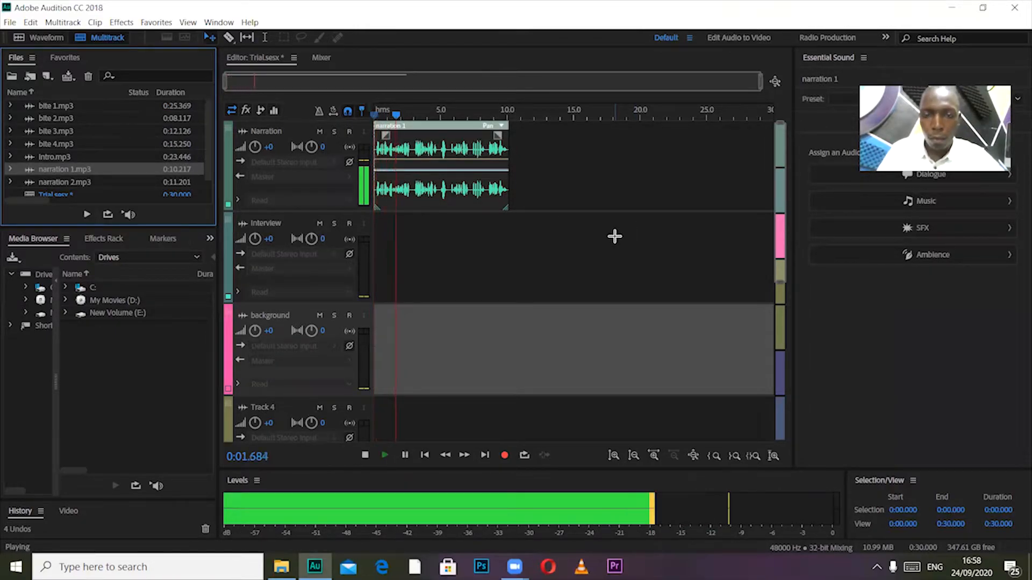
key(space)
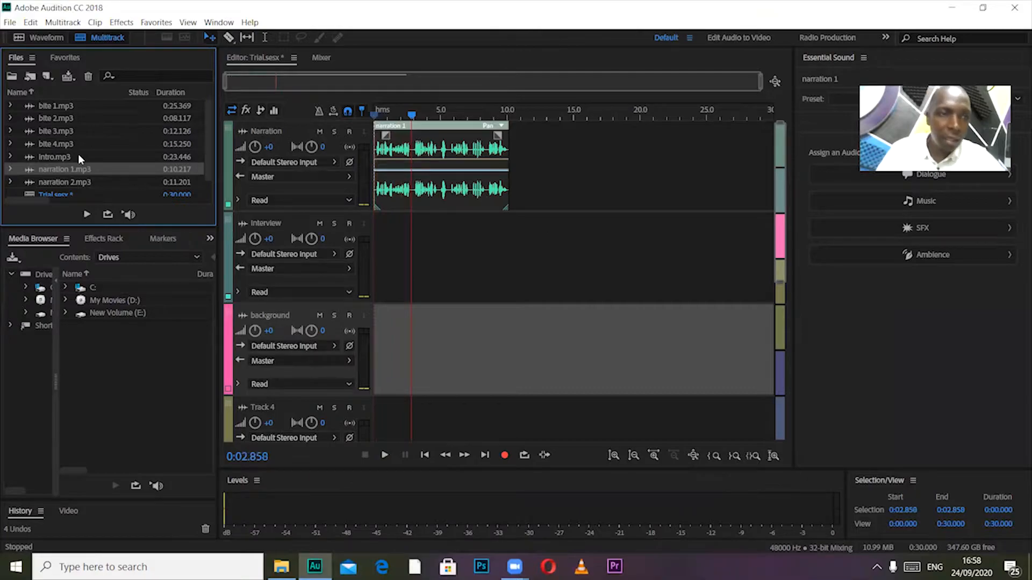
- Place bite 1.mp3 on the Interview track, starting where the narration 1 clip ends
drag(63, 107, 514, 229)
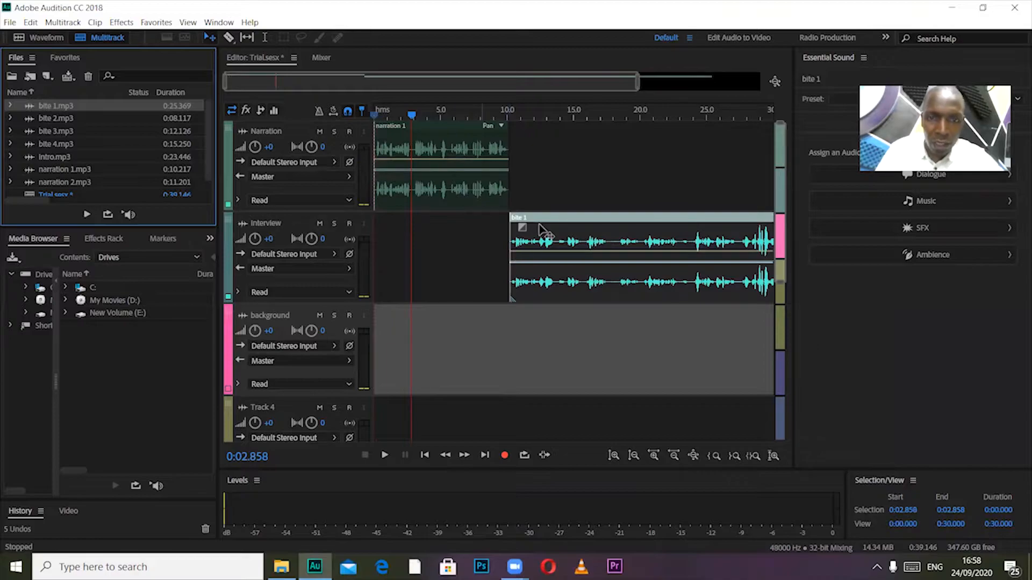
click(460, 172)
click(510, 238)
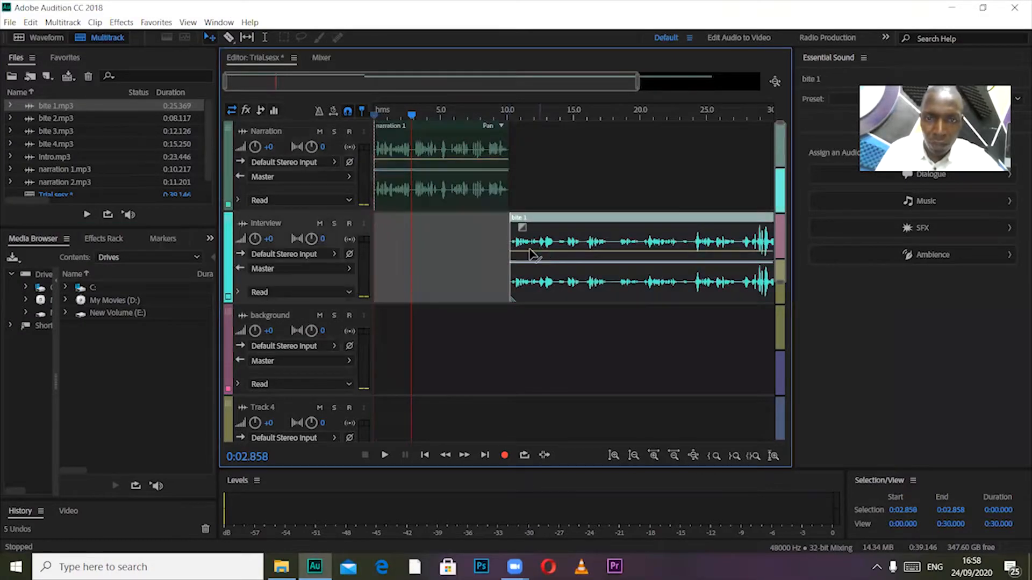
- Change the Interview track's color to yellow
click(228, 296)
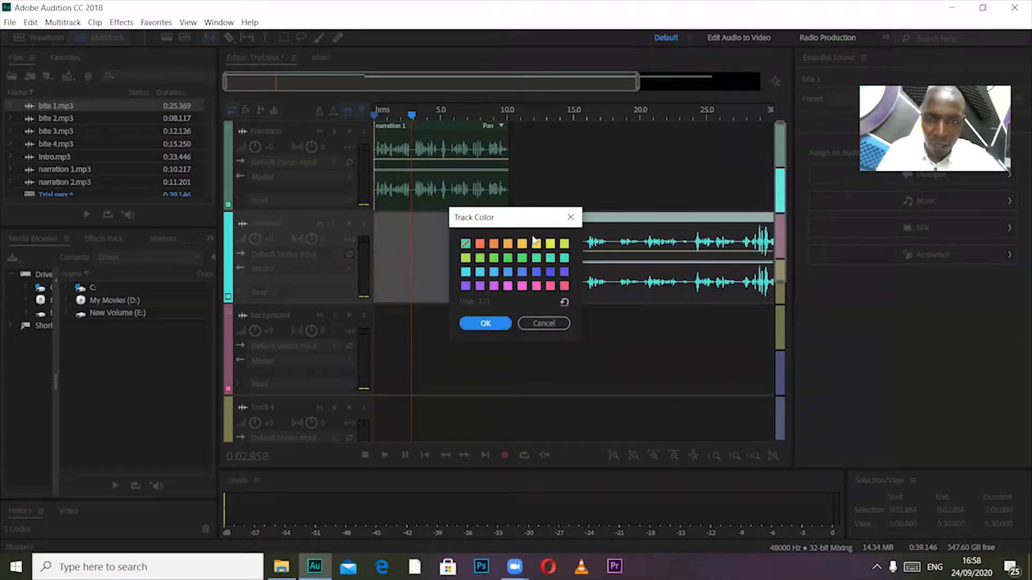
click(550, 244)
click(486, 322)
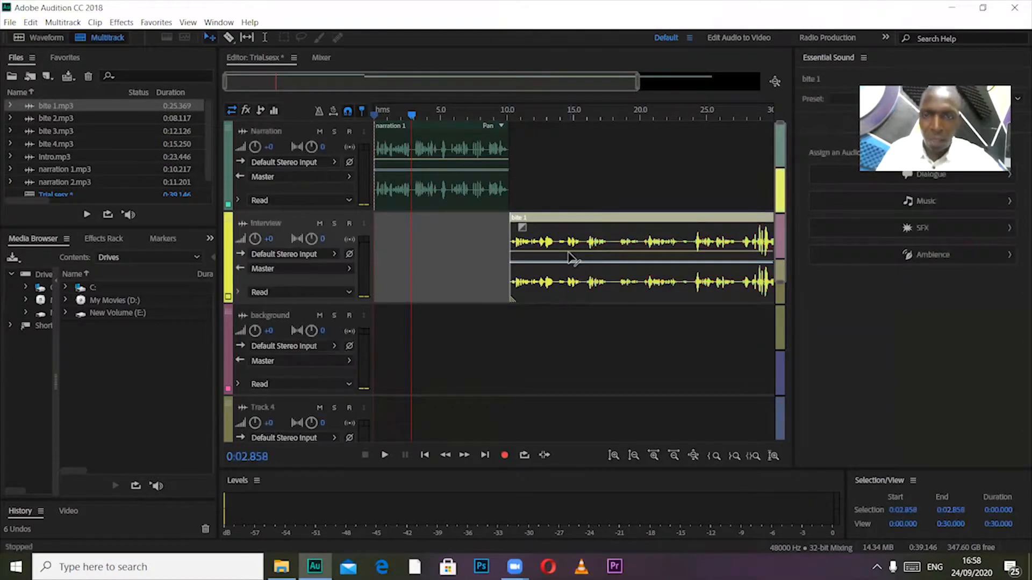
- Play the session from the beginning into the bite 1 clip and split that clip at 0:15.556 with the Razor tool
drag(411, 119, 362, 124)
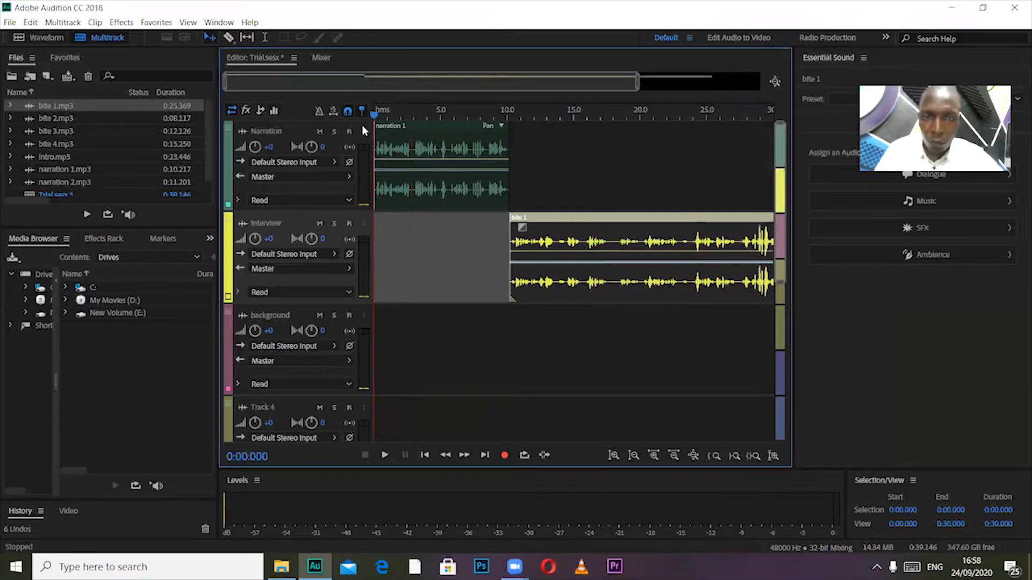
key(space)
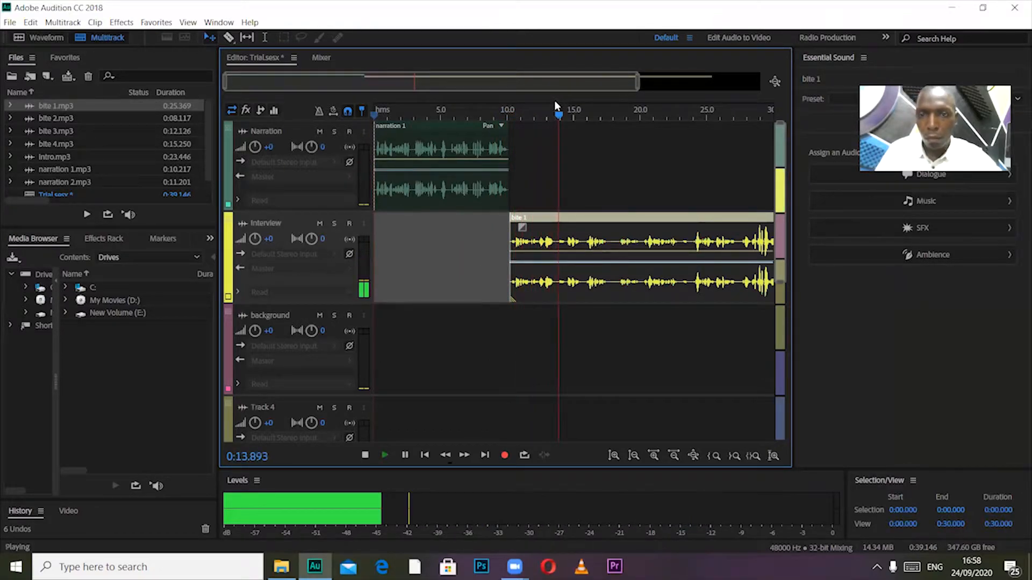
key(space)
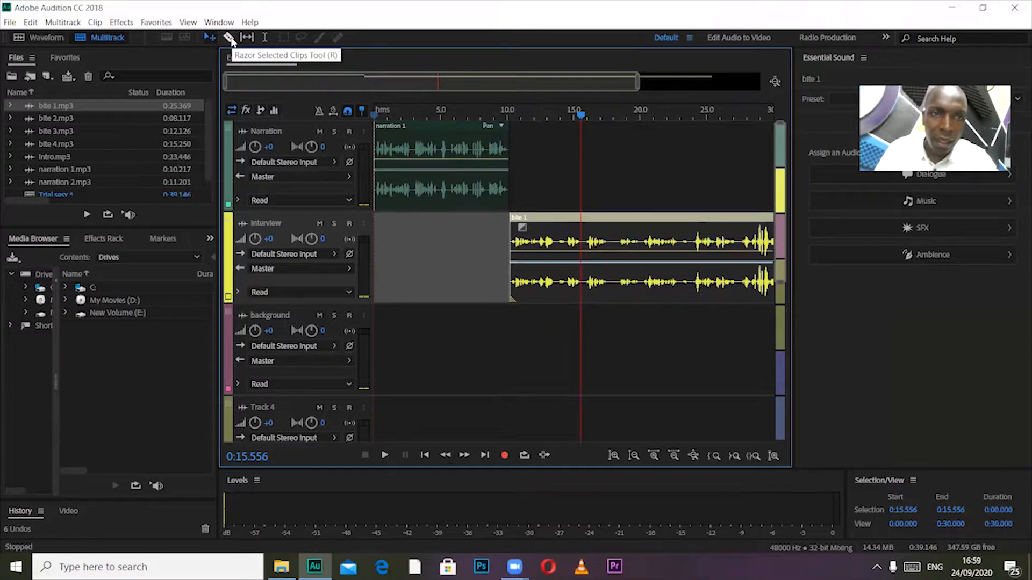
click(229, 37)
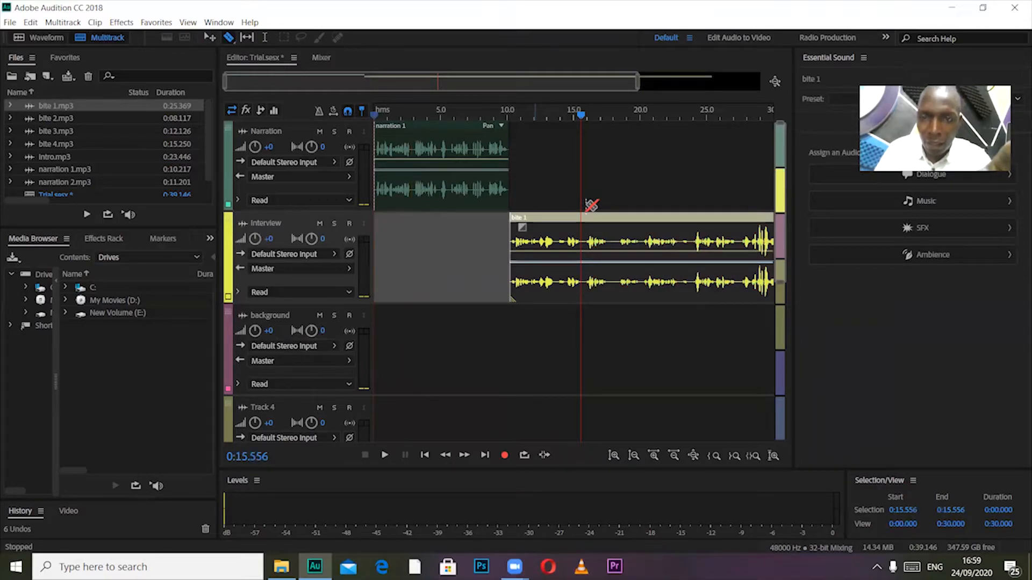
click(585, 230)
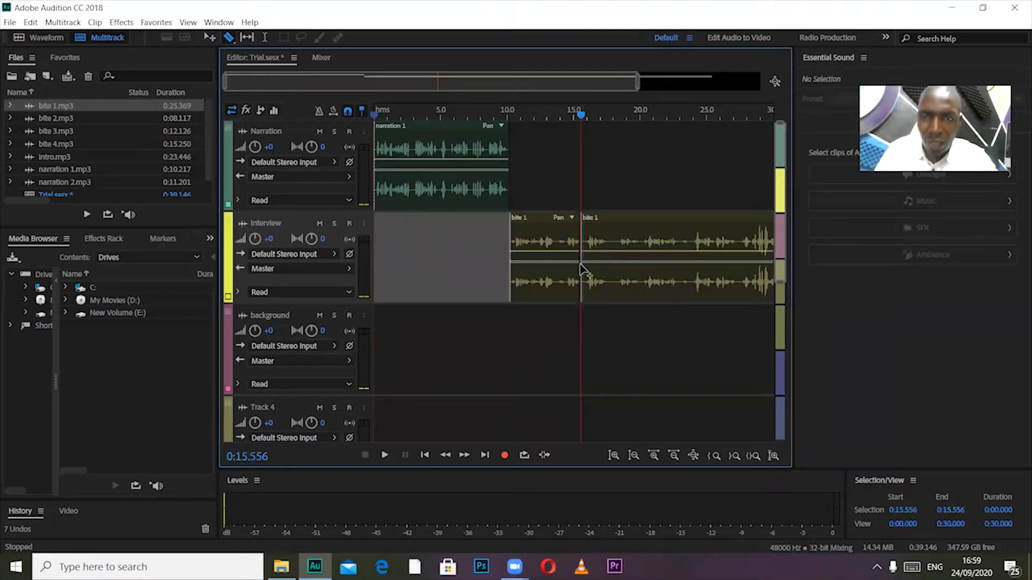
- Delete the part of the bite 1 clip after the cut, using the Move tool to select it
click(210, 36)
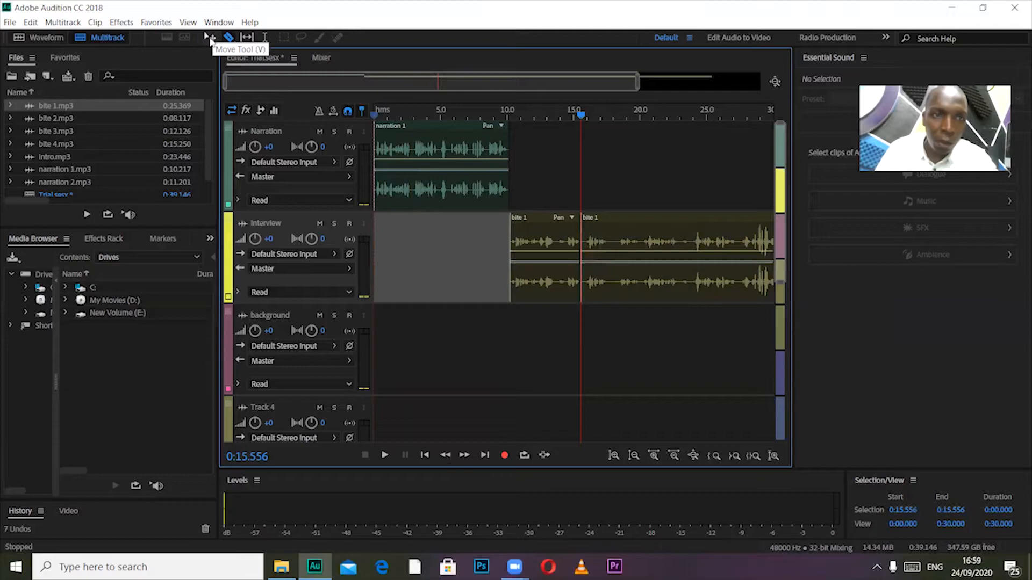
click(673, 232)
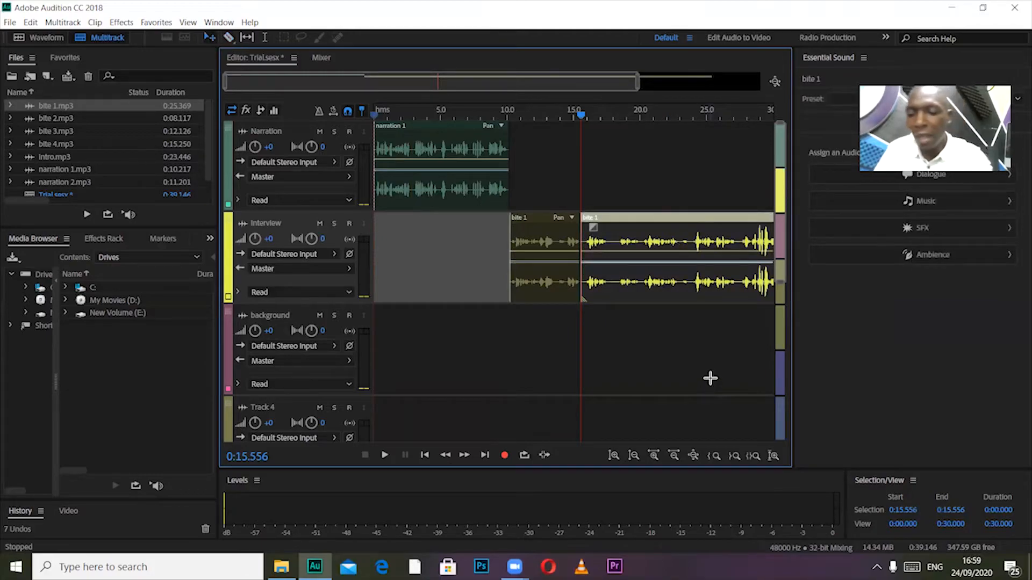
key(Delete)
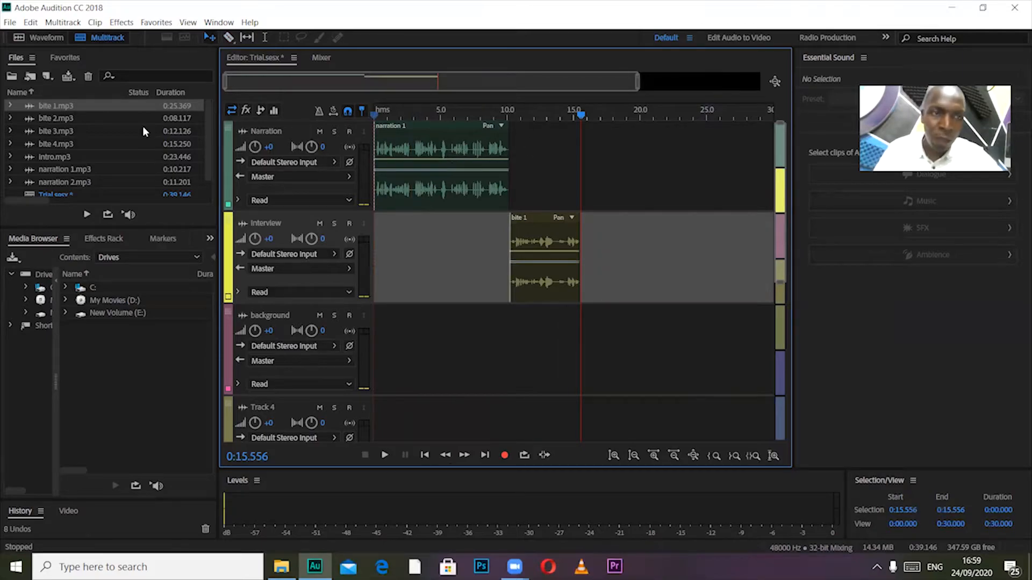
- Place narration 2.mp3 on the Narration track where the trimmed bite 1 ends, and play through the transition
click(59, 116)
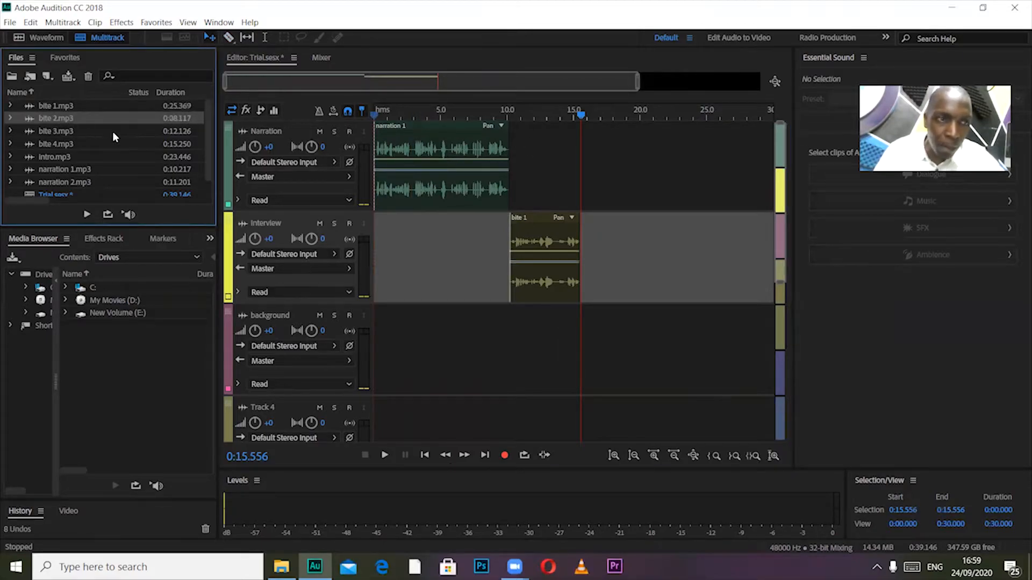
drag(69, 181, 587, 199)
click(563, 141)
key(space)
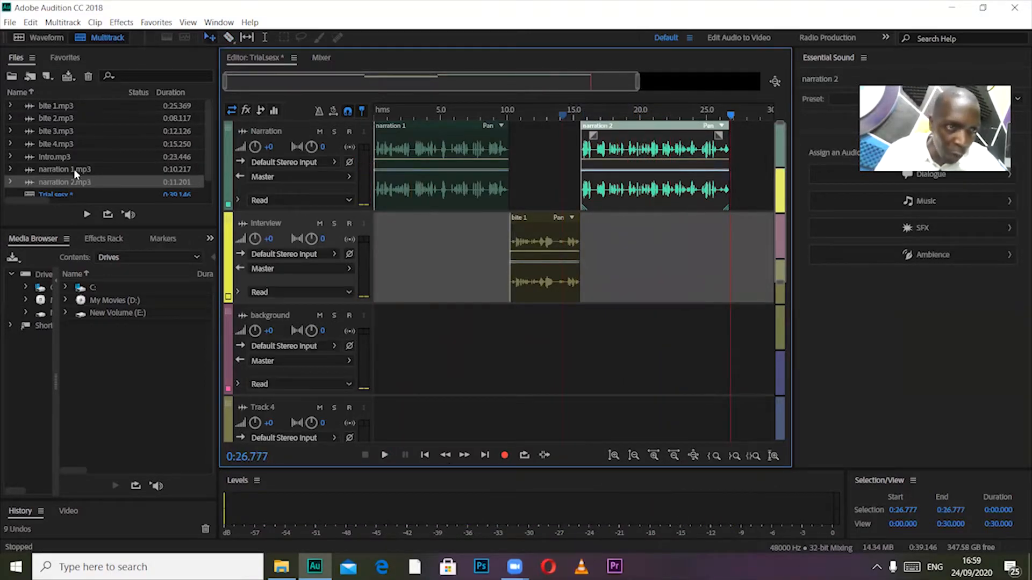
- Place bite 2.mp3 on the Interview track where narration 2 ends, and play the transition from about 0:24.655
click(50, 119)
drag(111, 143, 734, 264)
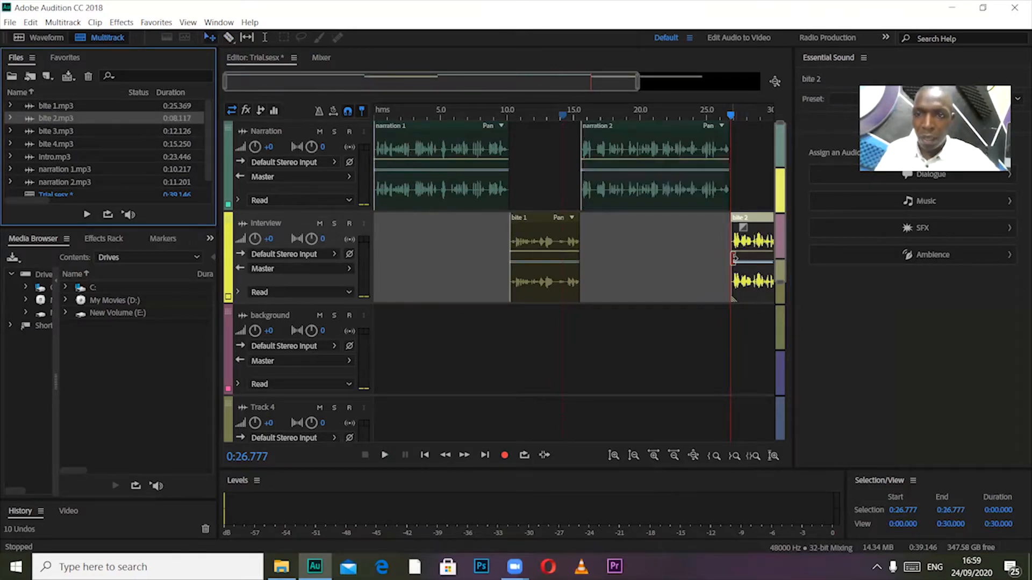
drag(530, 86, 644, 88)
click(587, 113)
key(space)
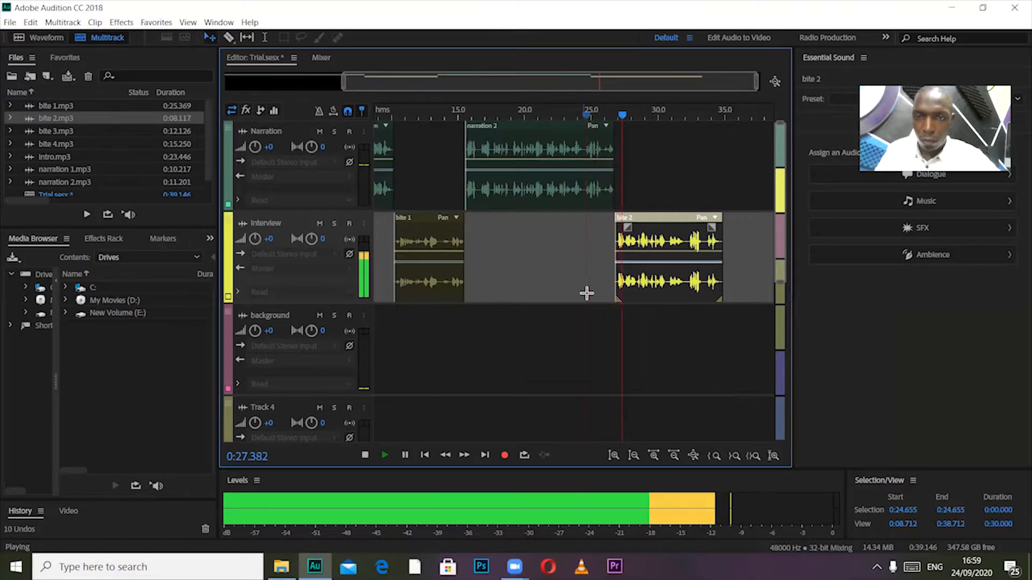
- Place the Valu Valu Jazz Version MP3 at the start of the background track, accept the sample-rate conversion, and play the mix
key(space)
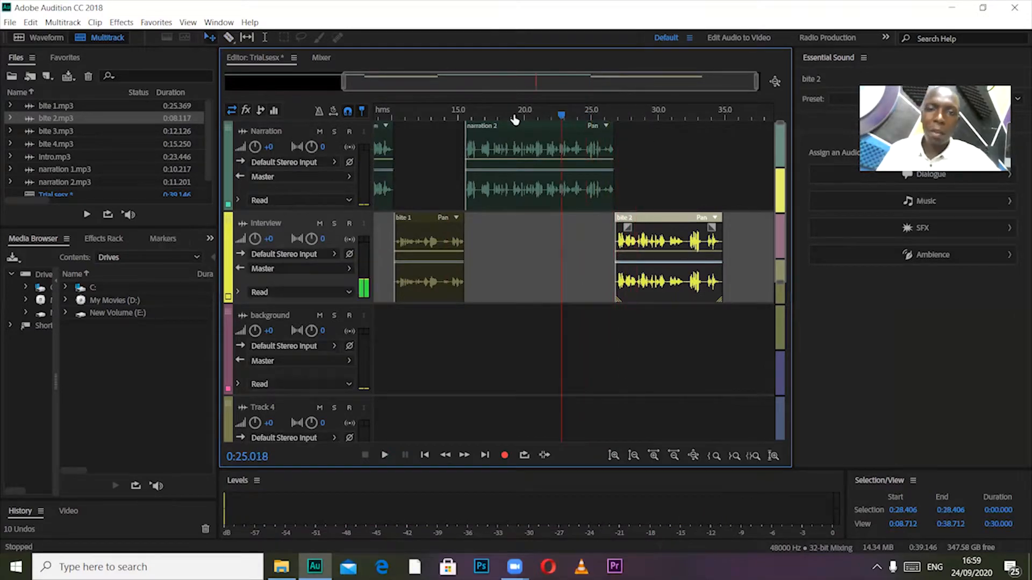
key(Home)
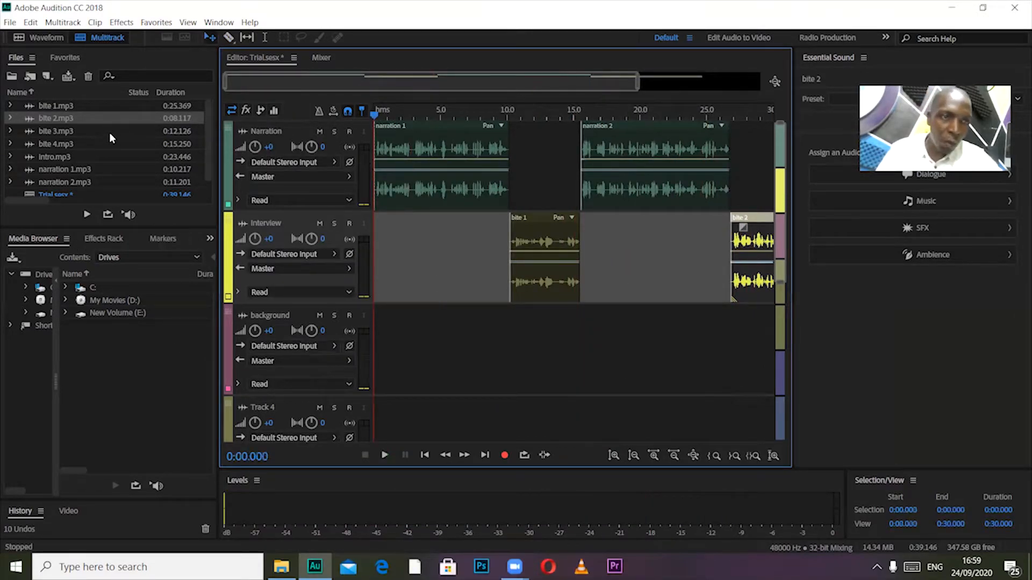
scroll(113, 145, down, 1)
drag(92, 190, 369, 341)
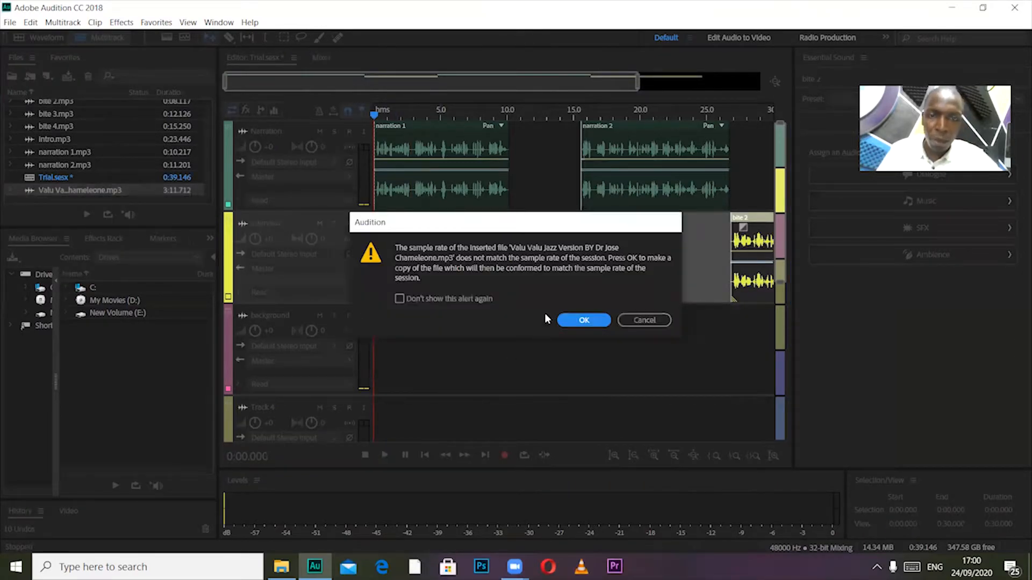
click(583, 321)
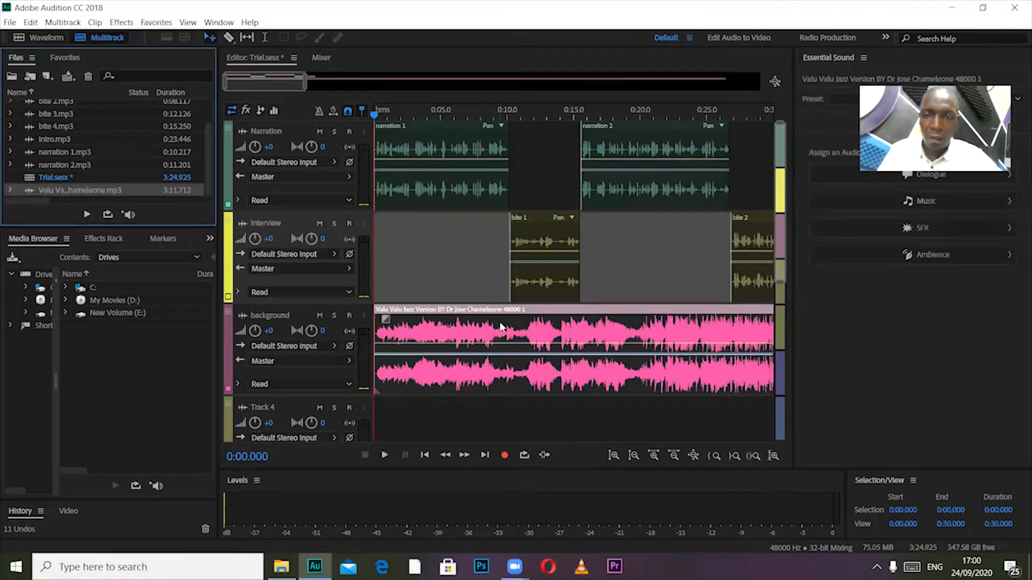
key(space)
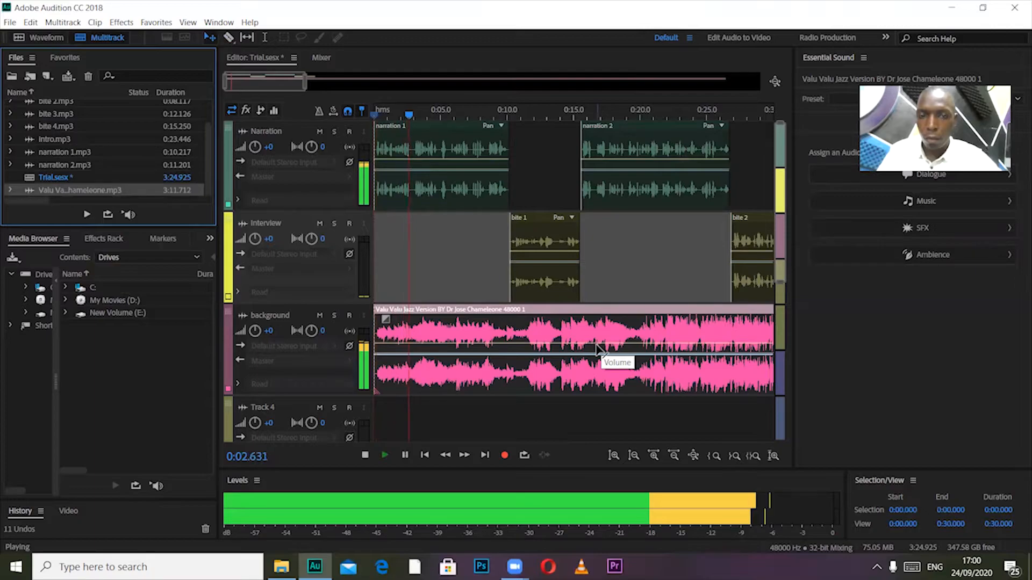
key(space)
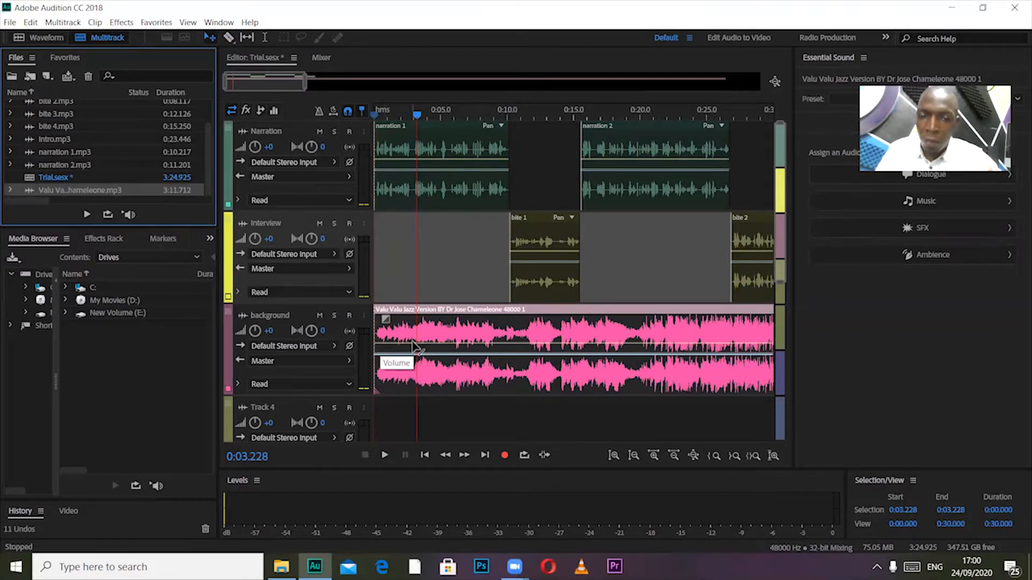
- Lower the background music clip's volume envelope in two stages, playing the session from the beginning after each to check the balance
click(377, 348)
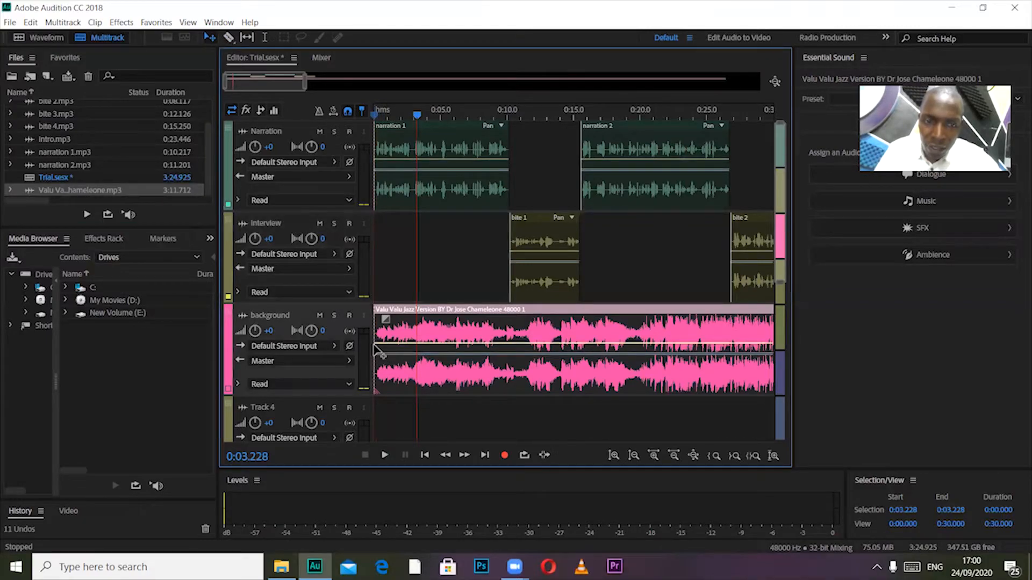
drag(376, 348, 379, 380)
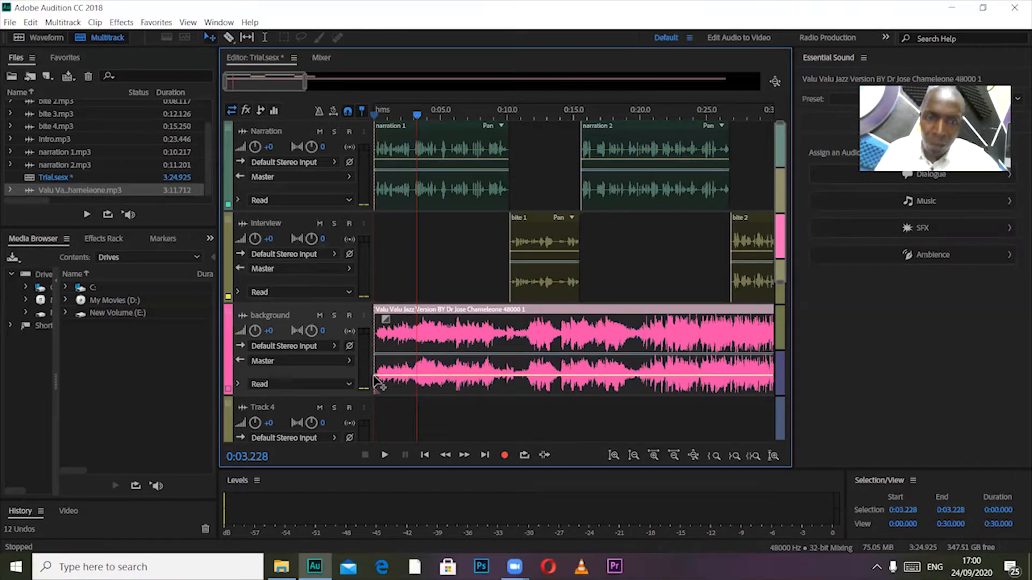
key(Home)
key(space)
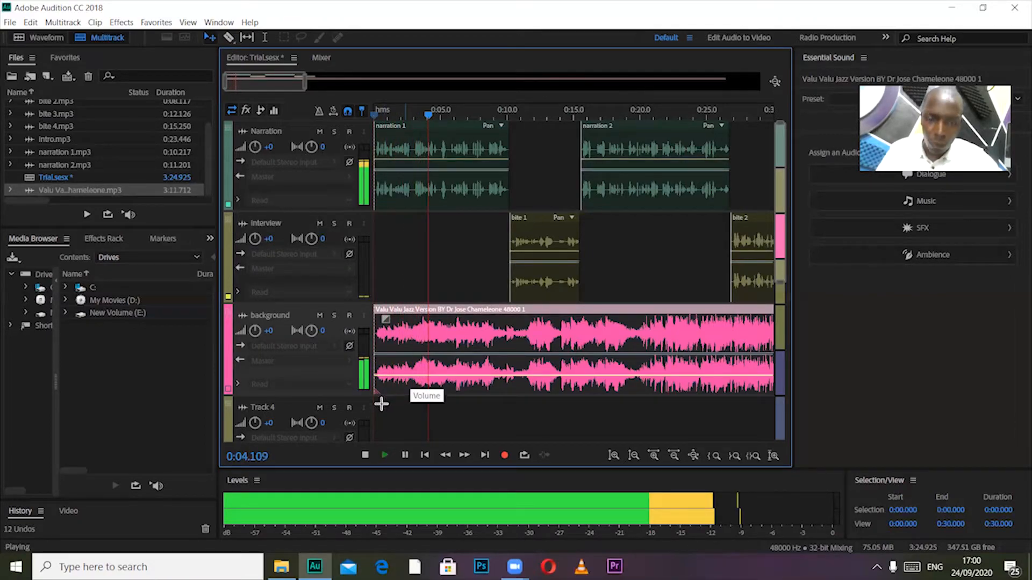
key(space)
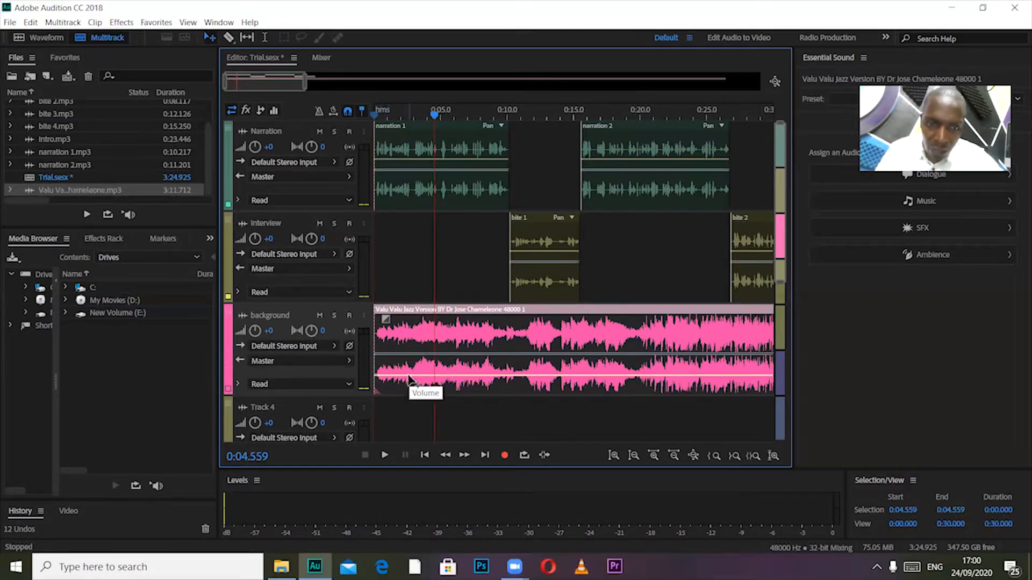
drag(376, 376, 379, 382)
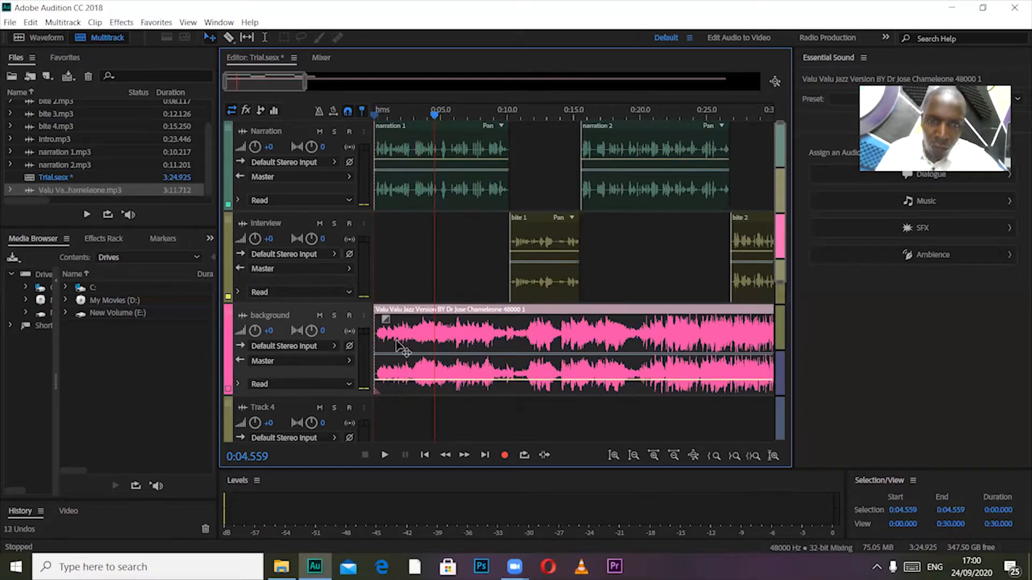
drag(435, 120, 328, 125)
key(space)
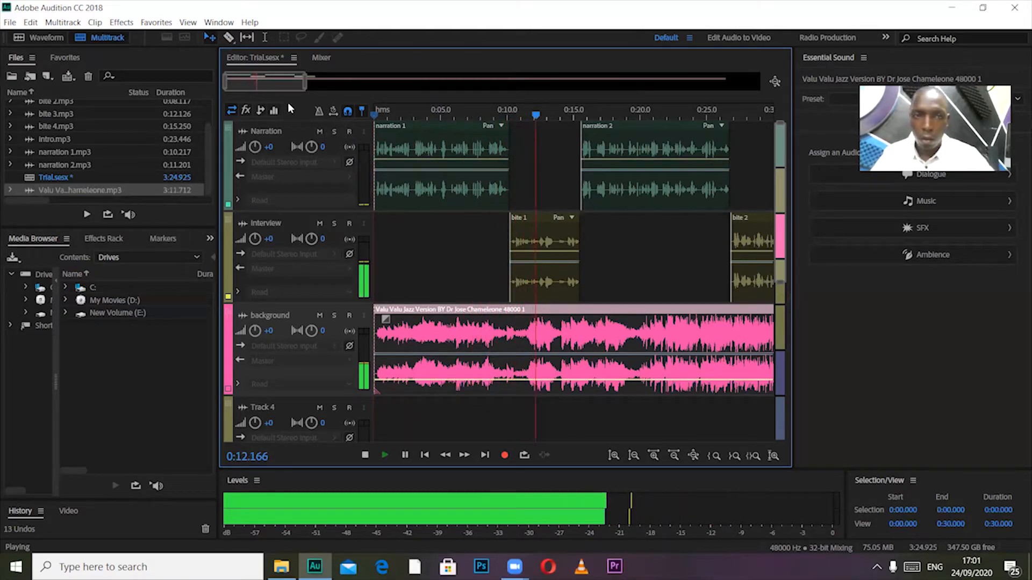
key(space)
- Split the background music with the Razor tool at about 0:43, past the end of bite 2, and delete the remainder
drag(305, 86, 520, 138)
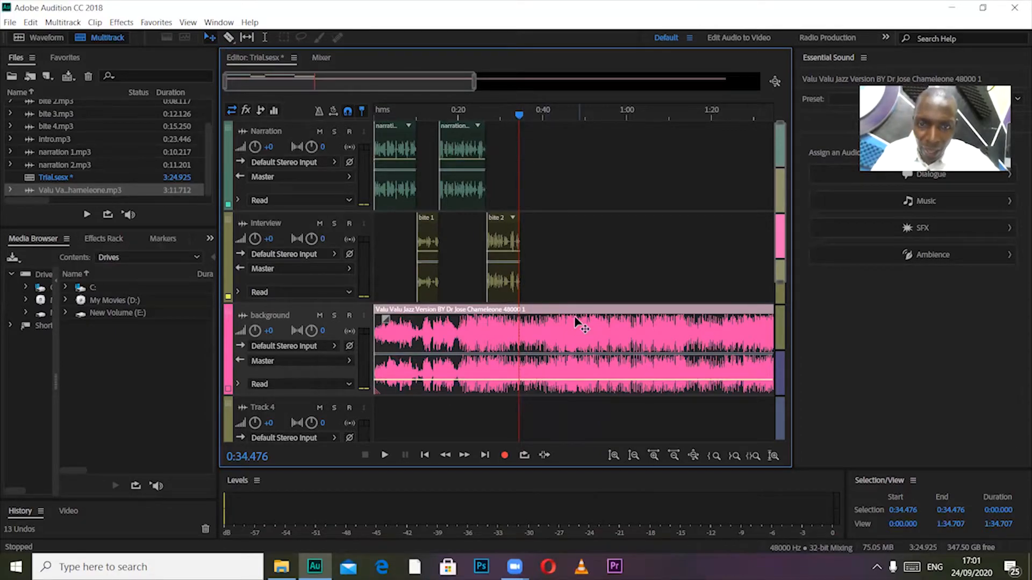
click(228, 37)
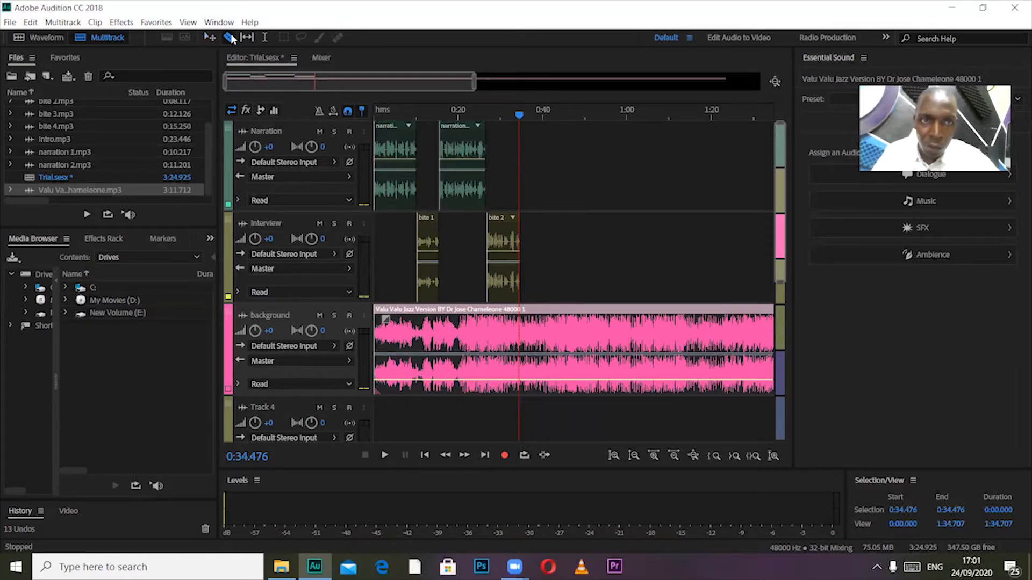
click(561, 312)
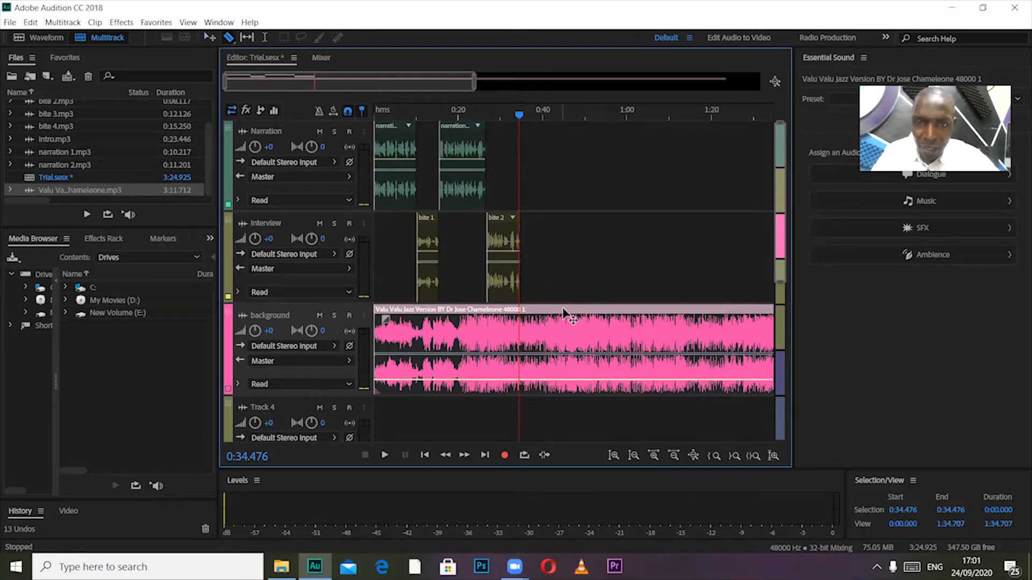
click(558, 316)
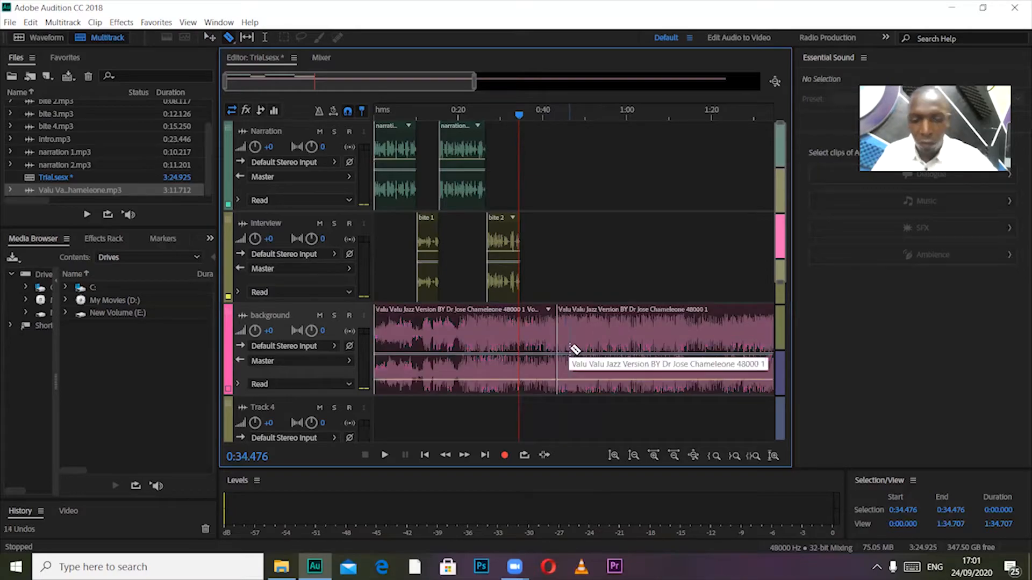
key(v)
click(656, 337)
key(Delete)
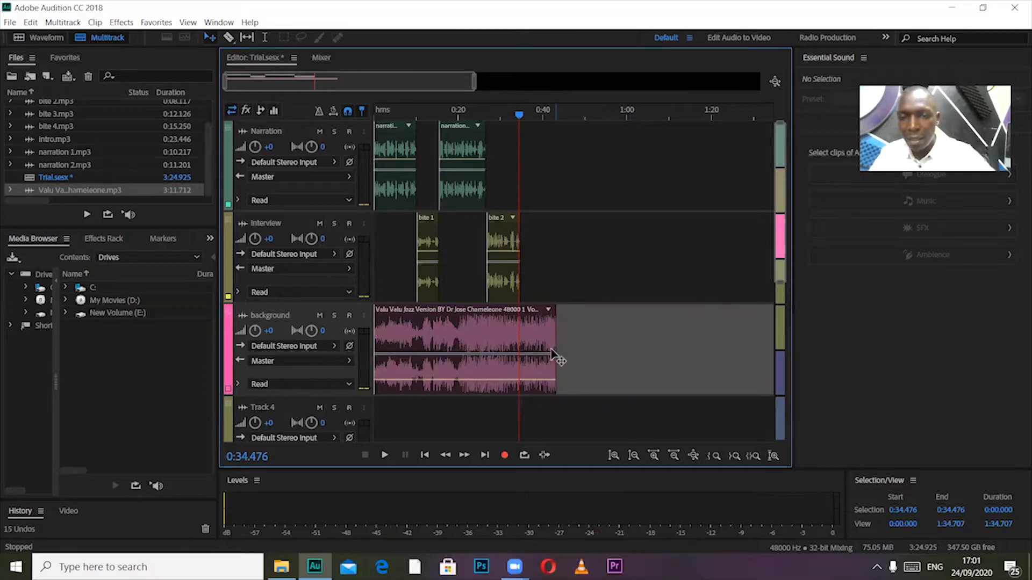
- Add volume keyframes to the background music where bite 2 ends, raise the level after them, and play from about 0:31
click(521, 358)
click(521, 379)
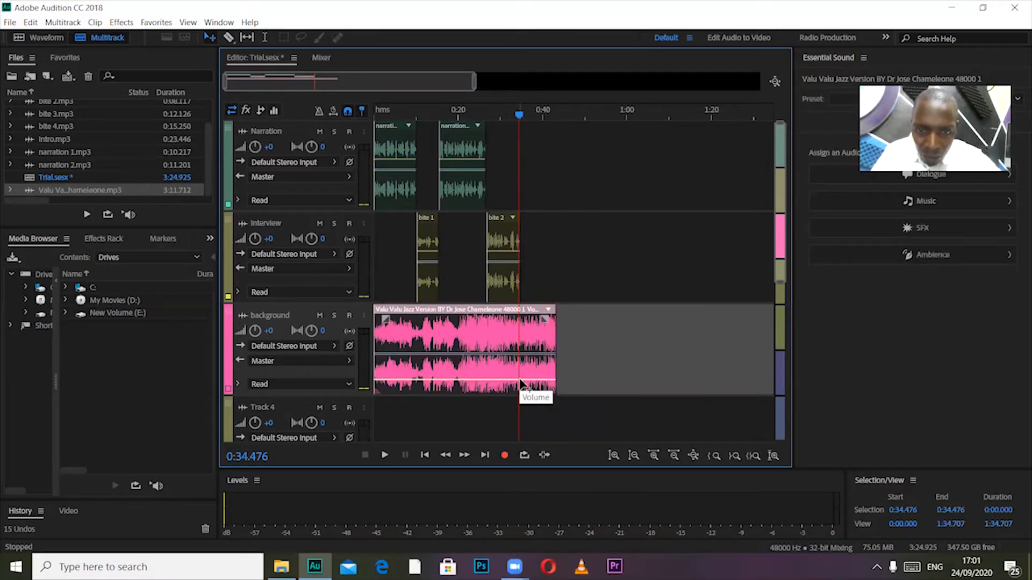
drag(520, 379, 523, 382)
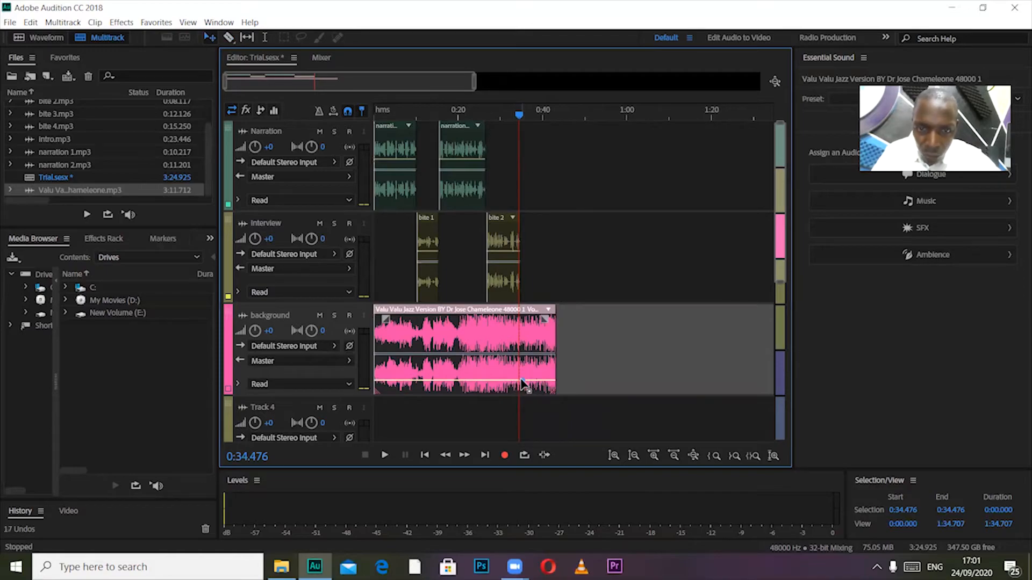
mouse_move(520, 382)
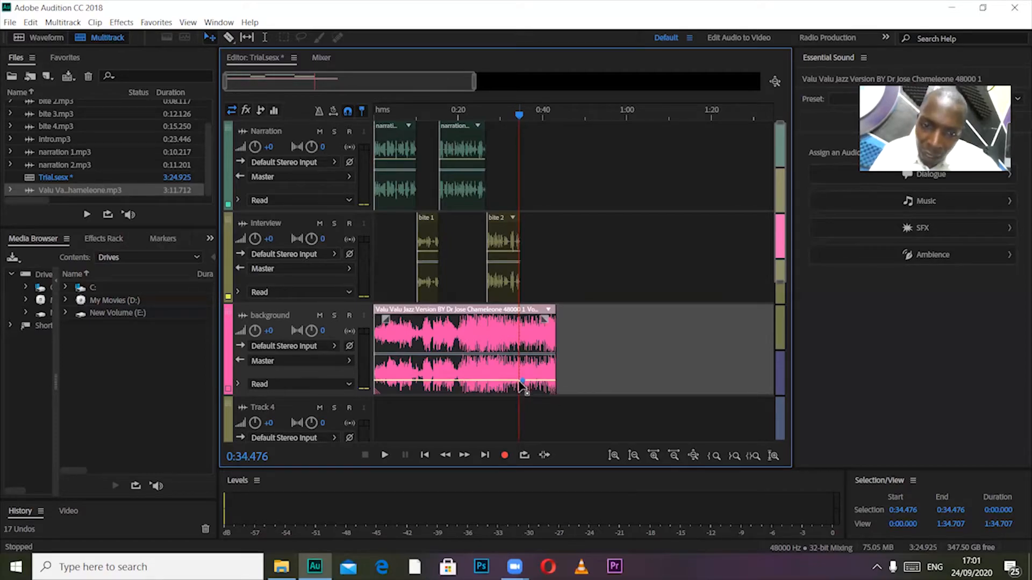
drag(525, 385, 527, 368)
click(505, 119)
key(space)
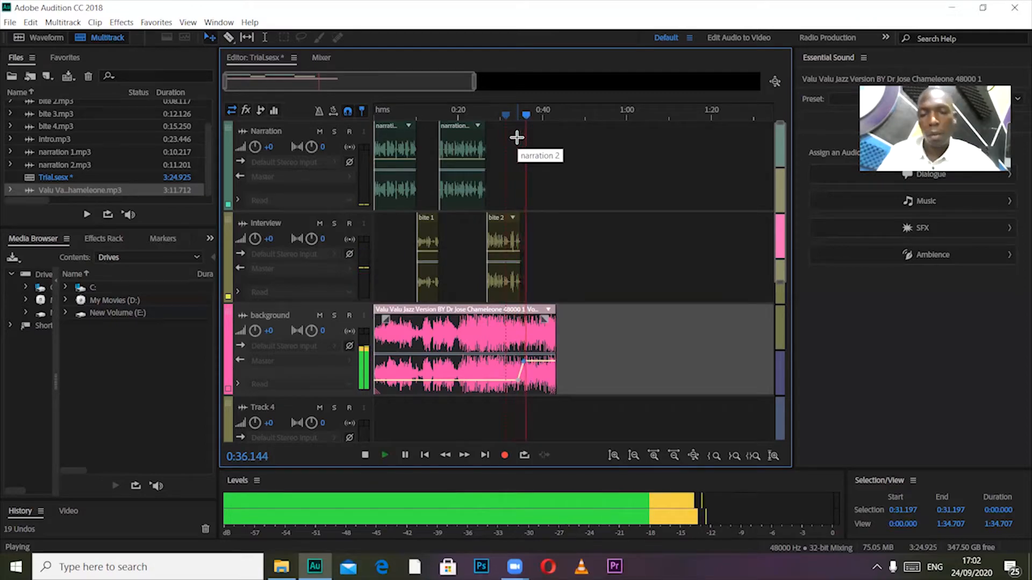
key(space)
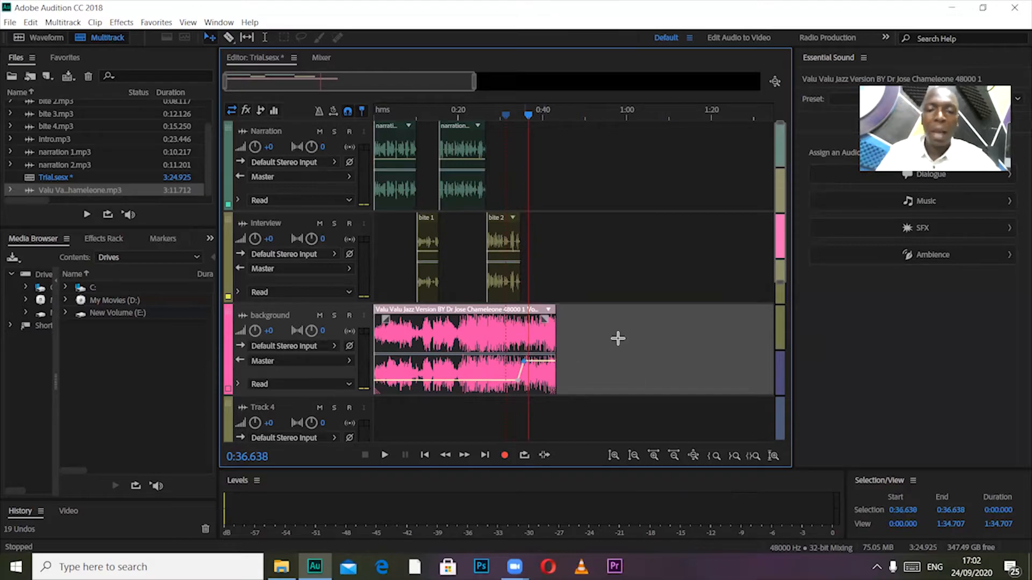
- Select all clips on the three tracks and export a mixdown of the selected clips as an MP3 named Final 12
drag(646, 368, 483, 173)
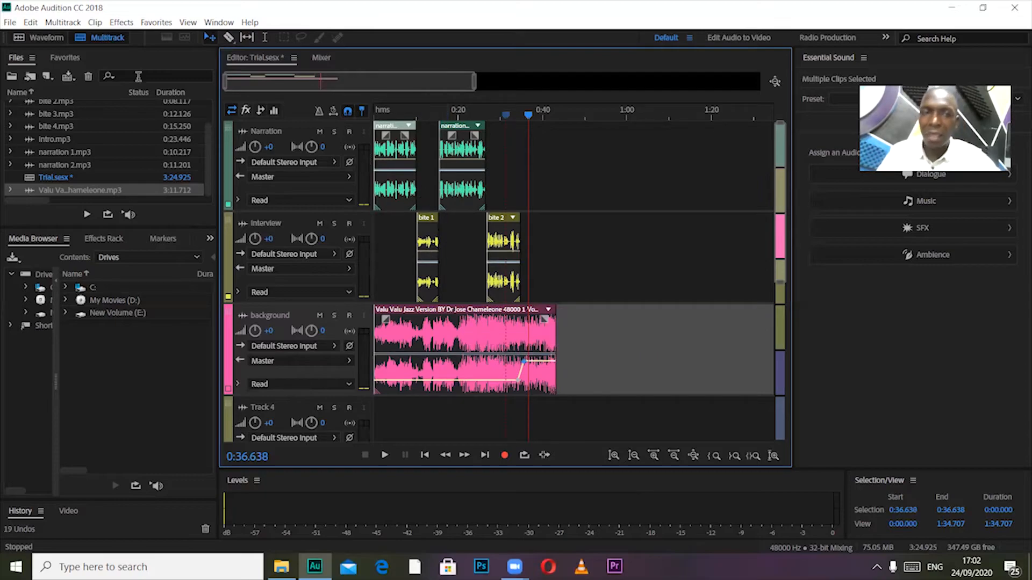
click(9, 23)
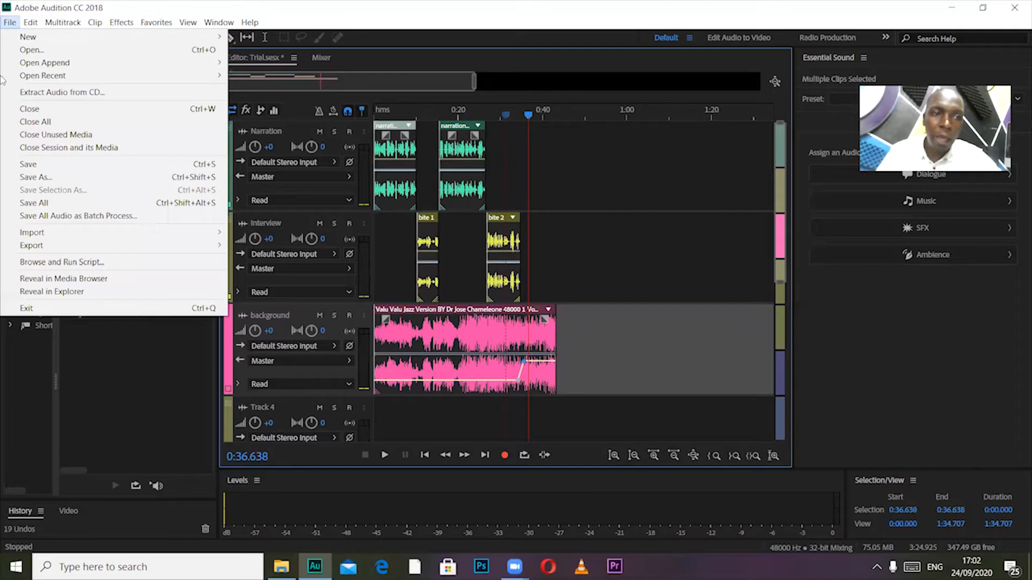
mouse_move(68, 248)
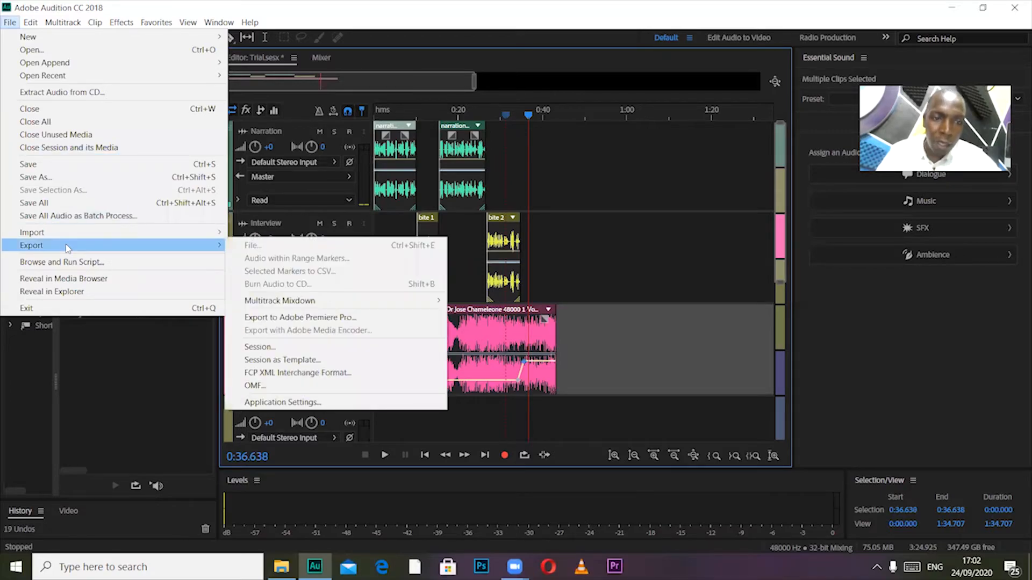
mouse_move(310, 301)
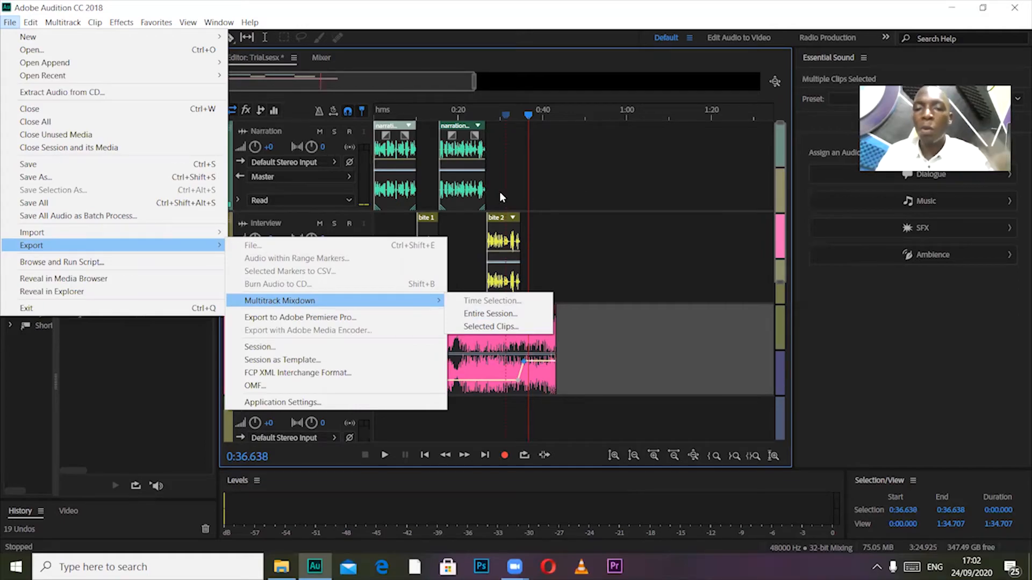
click(503, 327)
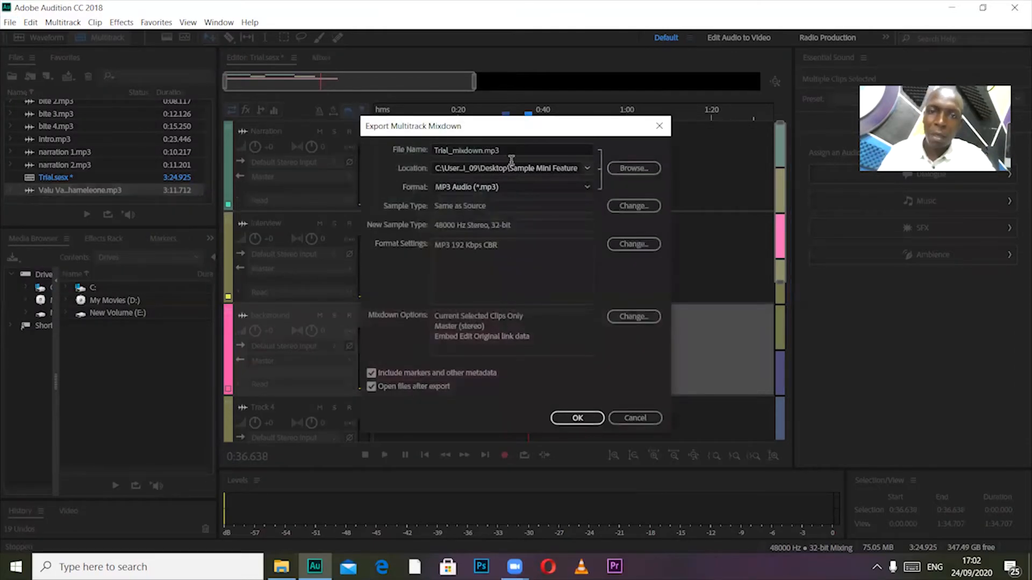
drag(526, 150, 412, 143)
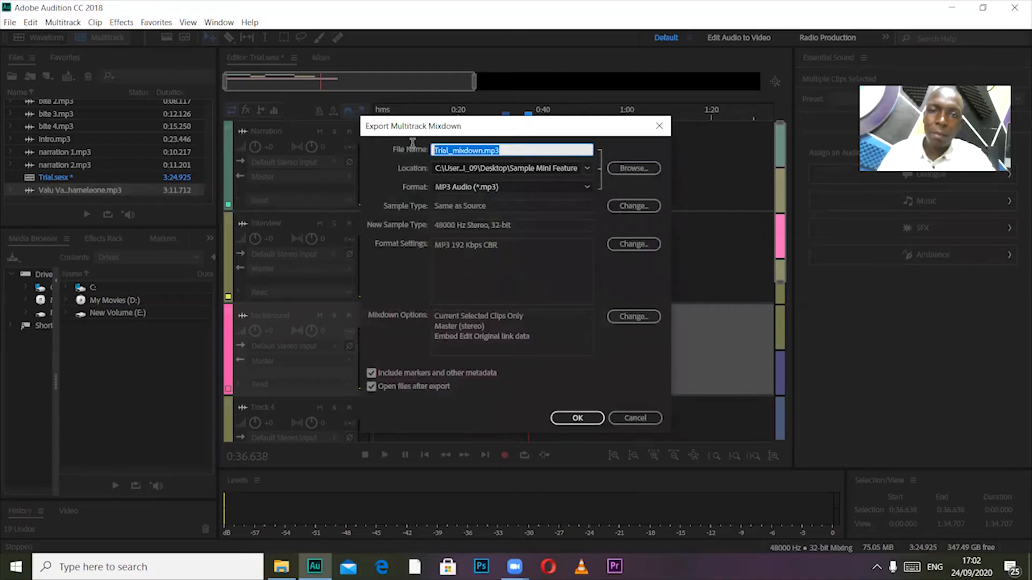
key(BackSpace)
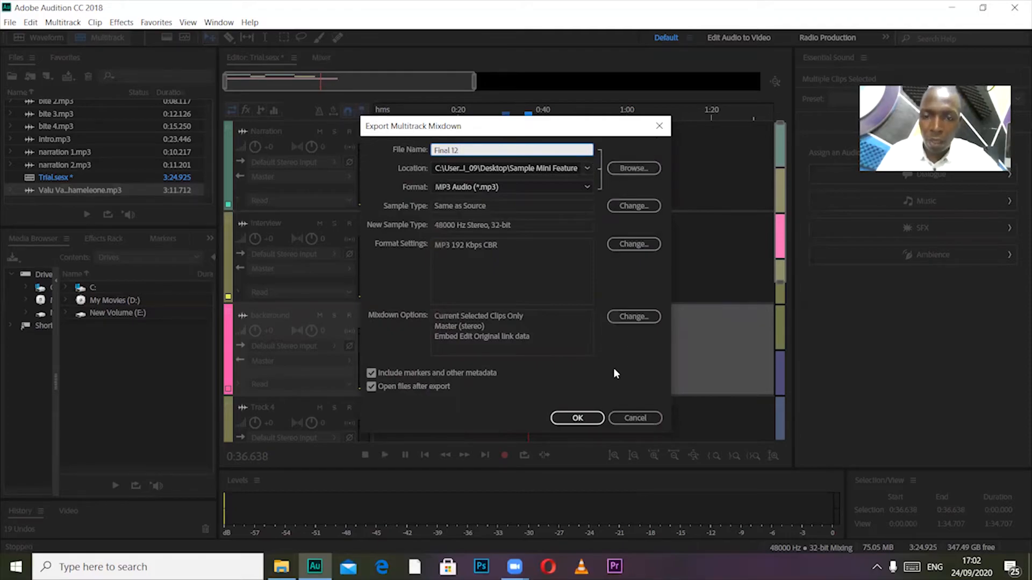
click(577, 418)
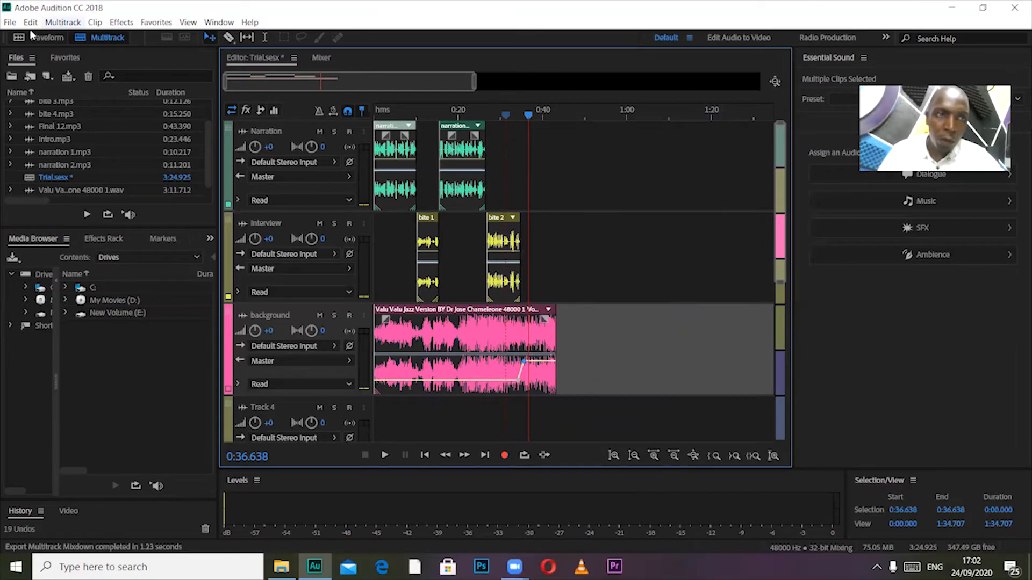
- Examine the file formats offered for a multitrack mixdown of the selected clips, leaving without exporting
click(3, 25)
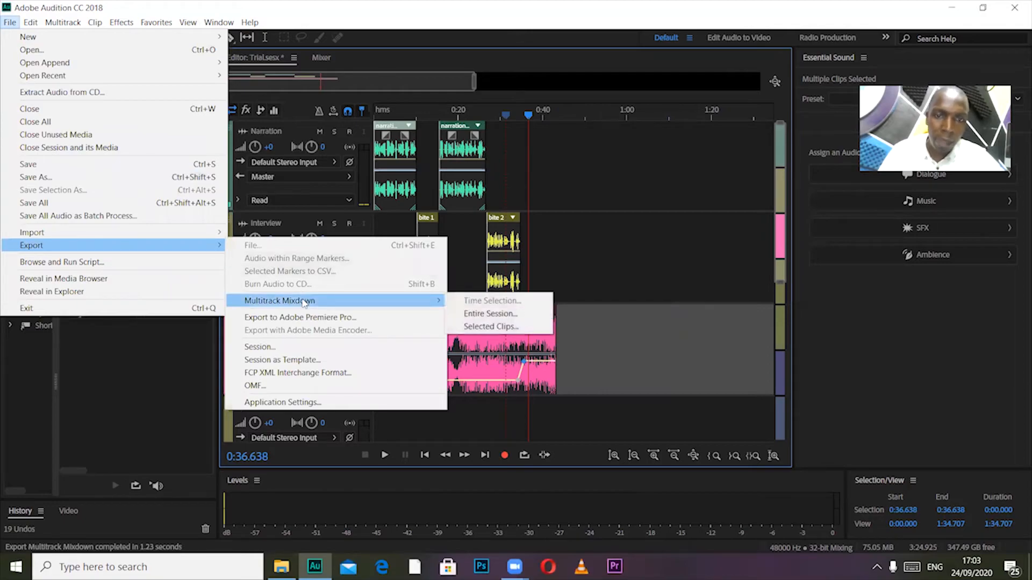
click(480, 327)
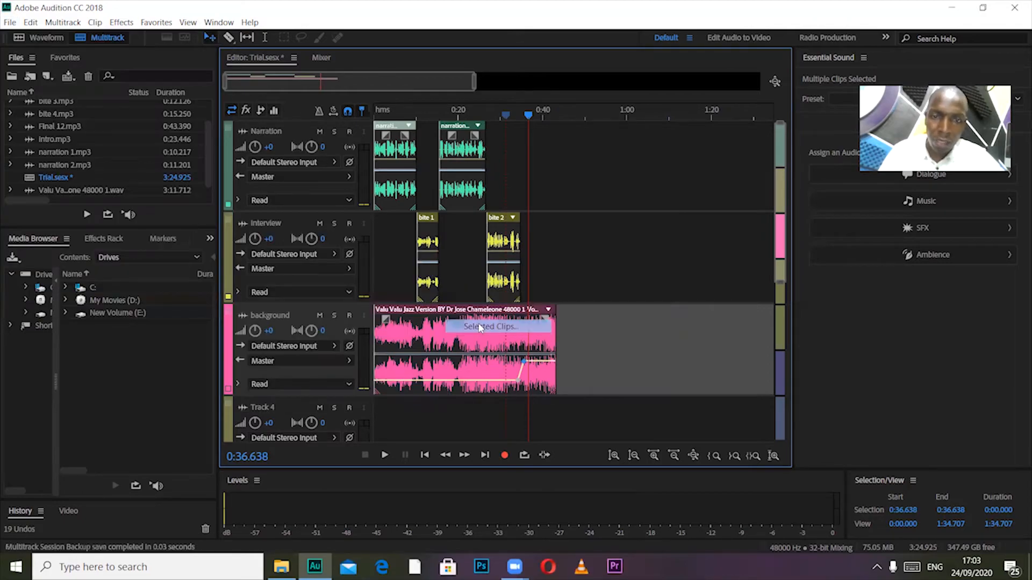
click(469, 190)
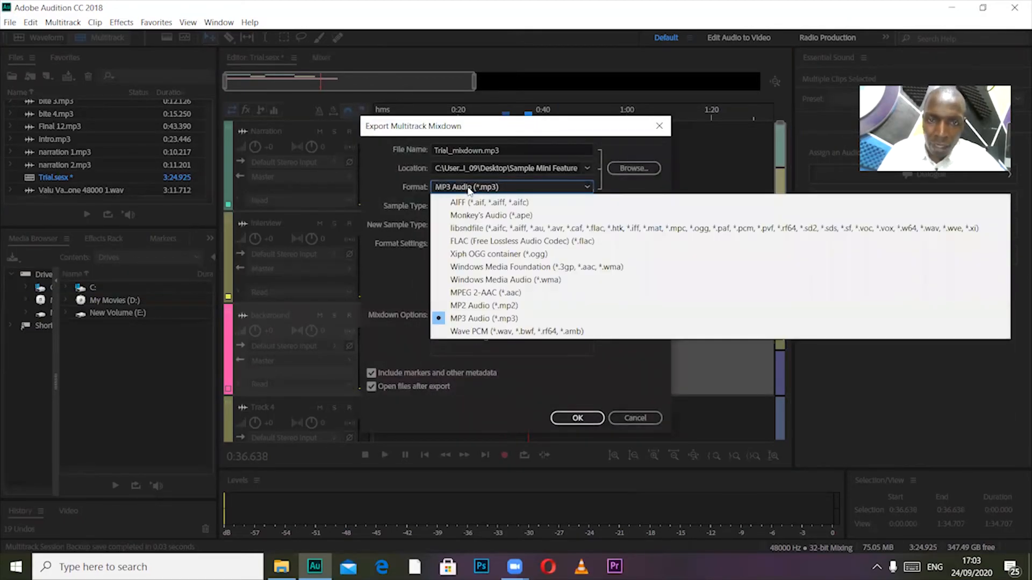
click(659, 125)
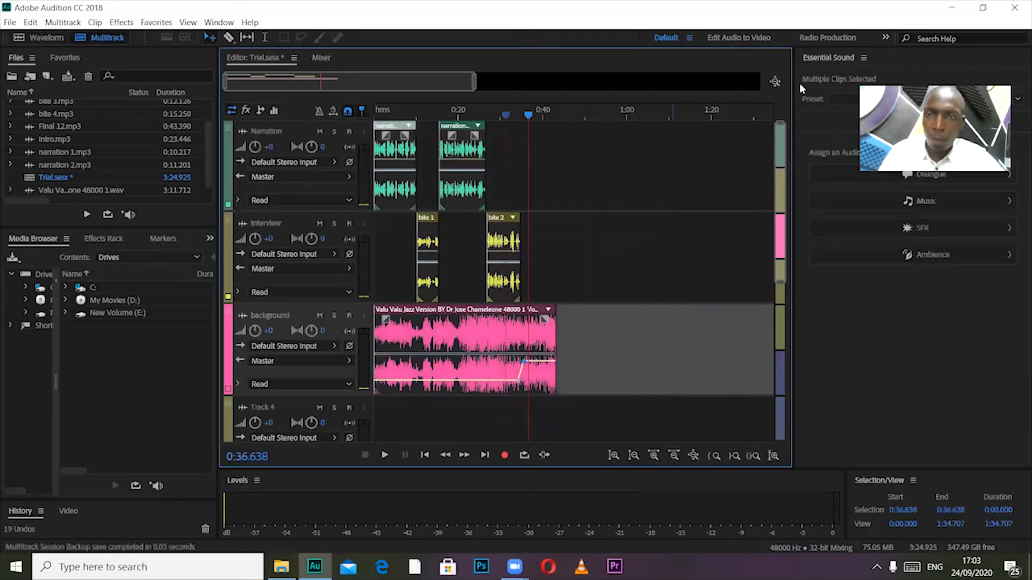
- Switch to the Sample Mini Feature folder on the desktop, play Final 12 in VLC at 97% volume, and pause it near the end
click(951, 9)
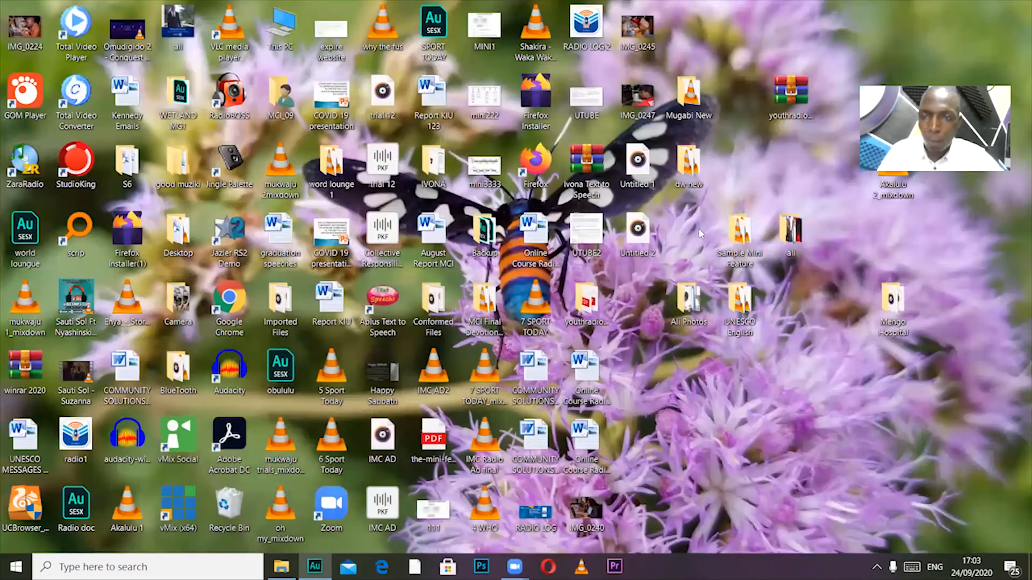
double_click(739, 232)
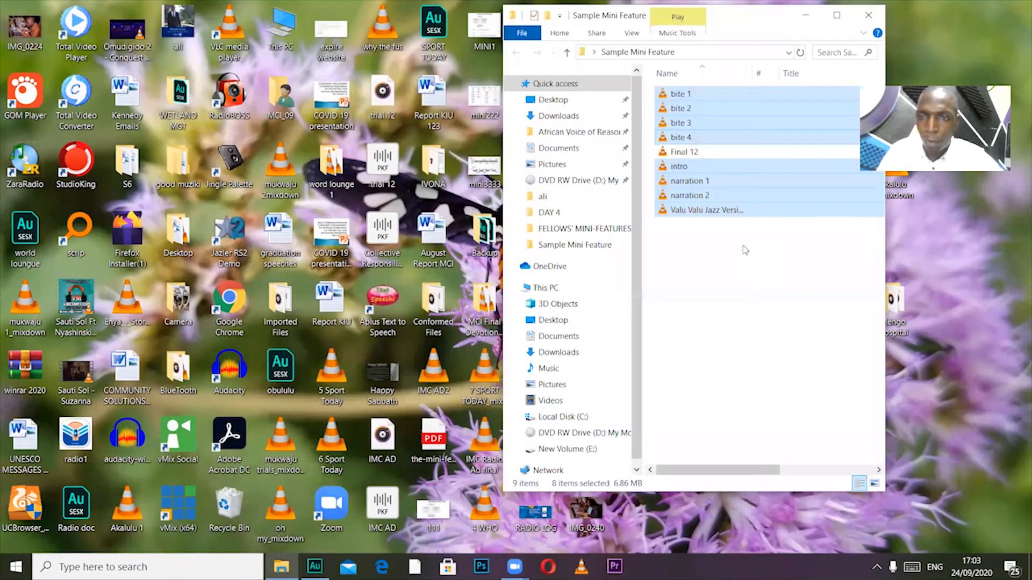
click(715, 267)
double_click(679, 152)
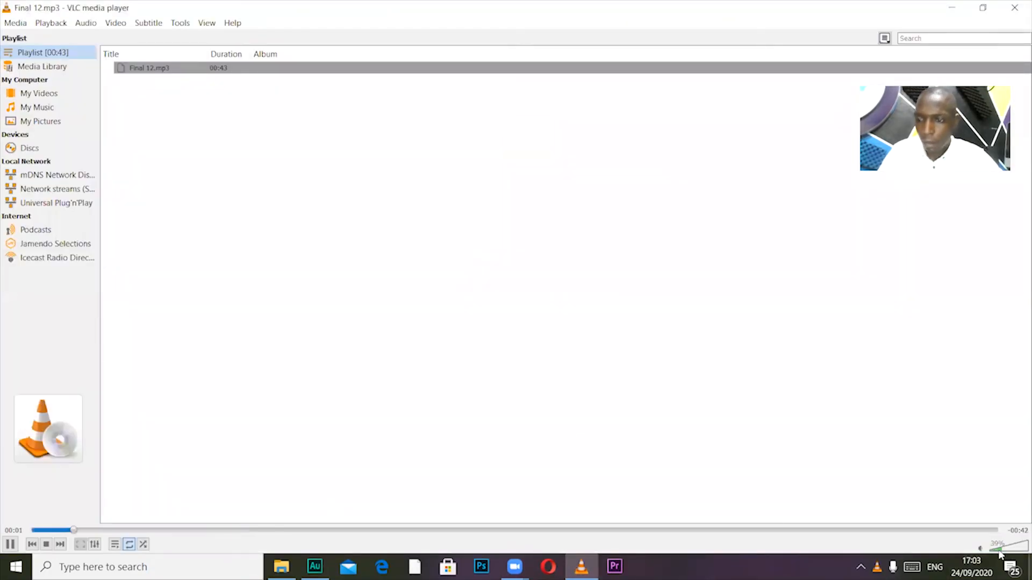
click(1016, 547)
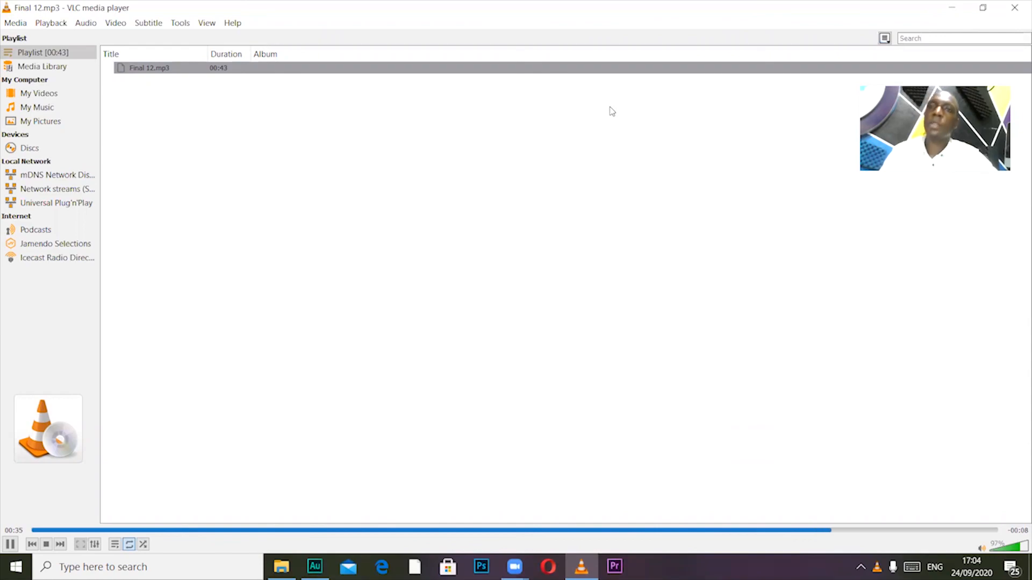
key(space)
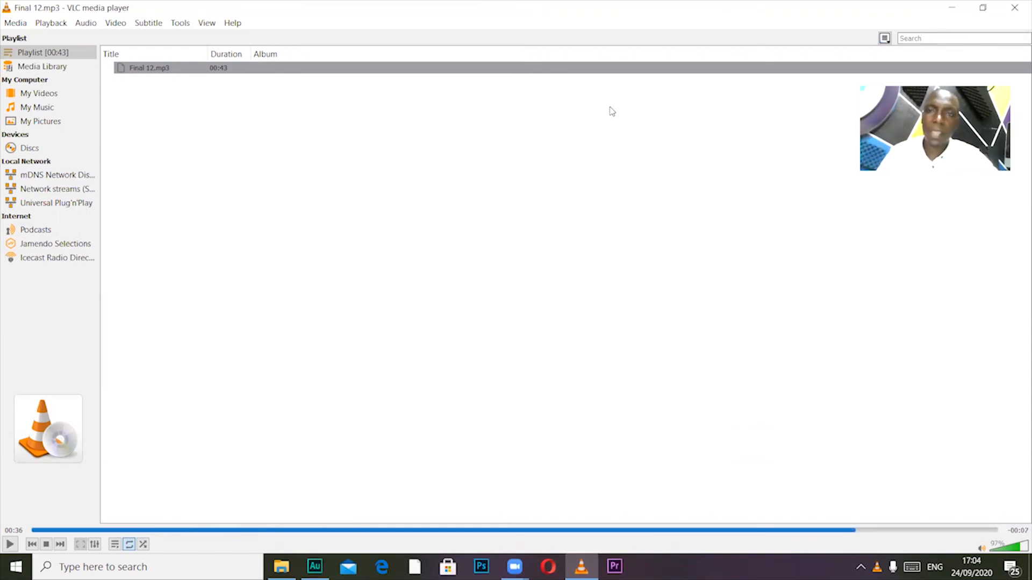